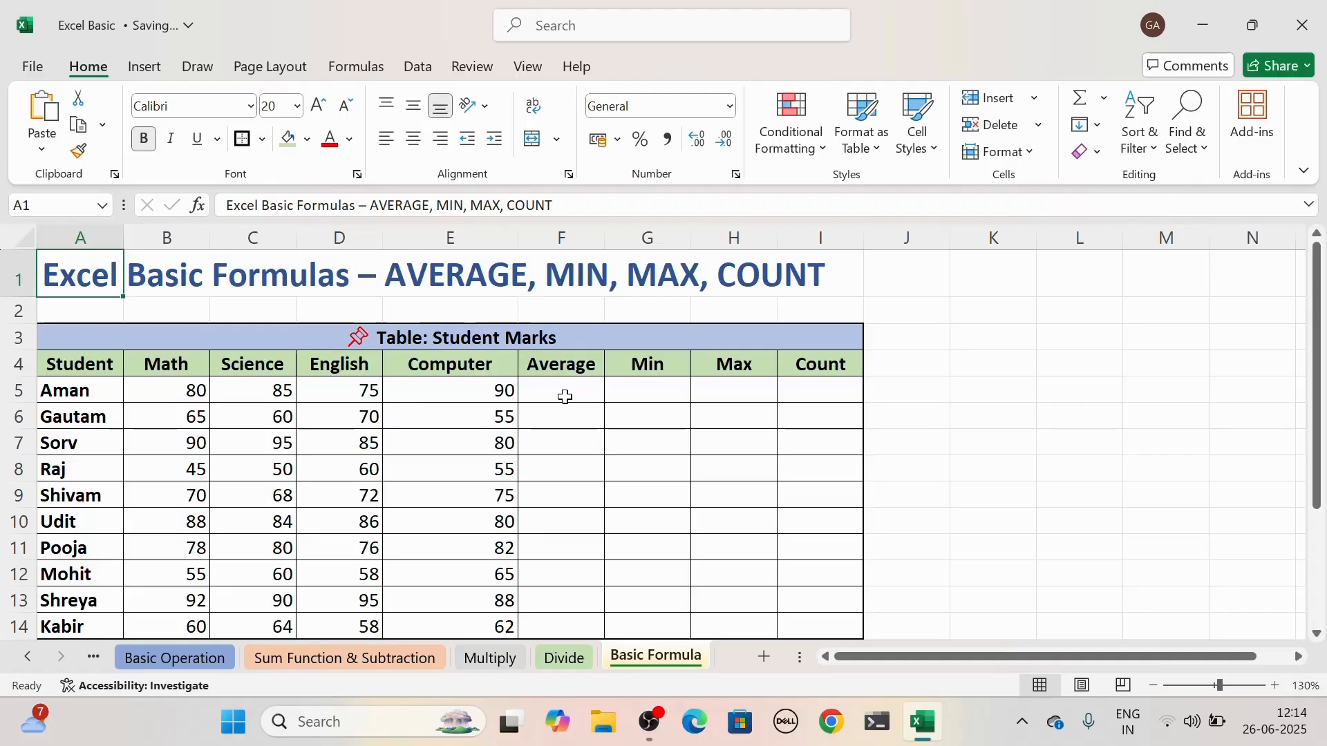
Enter =AVERAGE(B5:E5) in F5 to average the first student's marks and fill it down through F14.
click(565, 397)
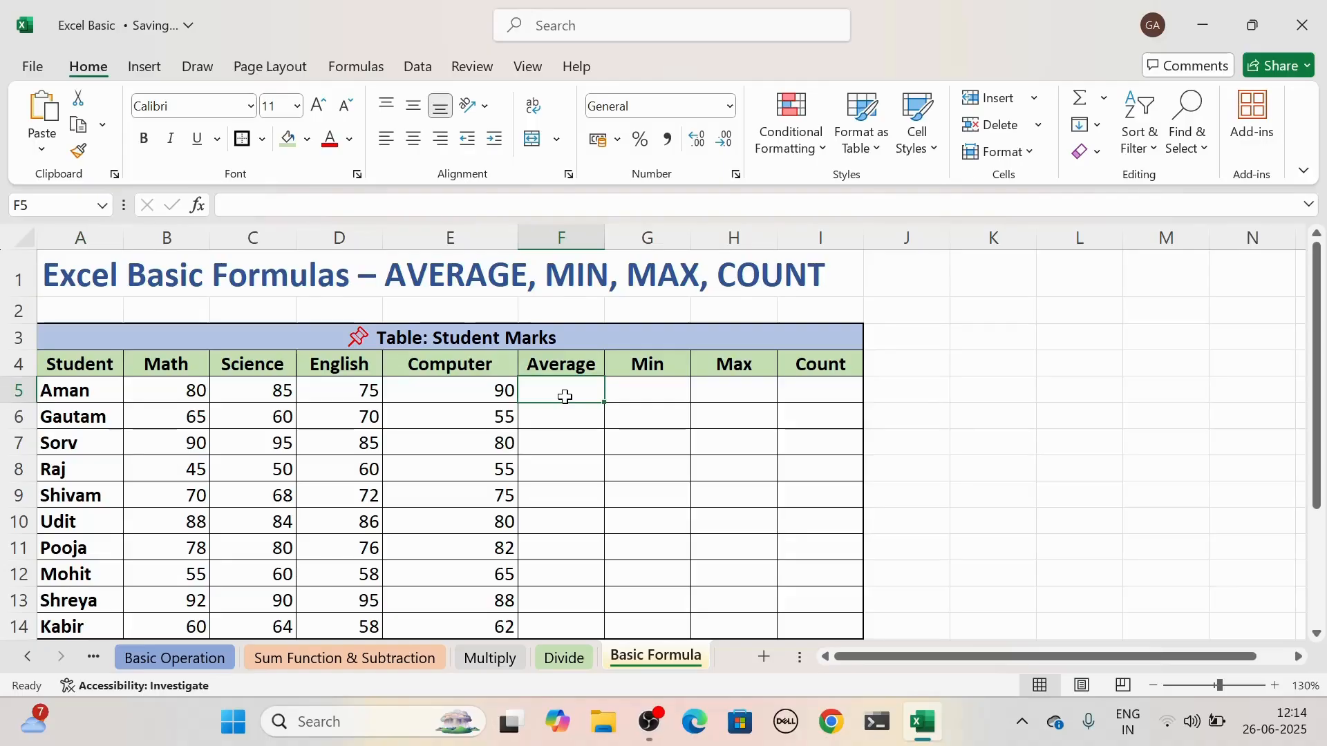
text(=)
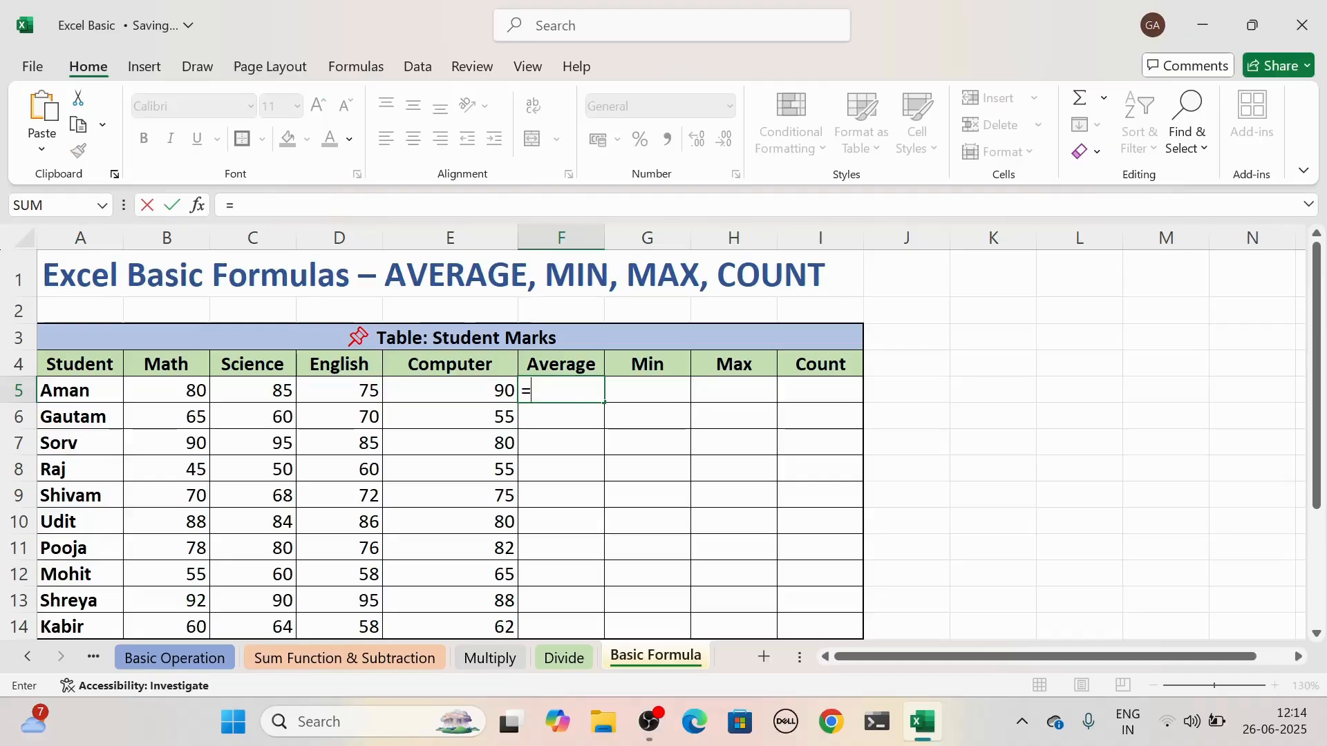
text(A)
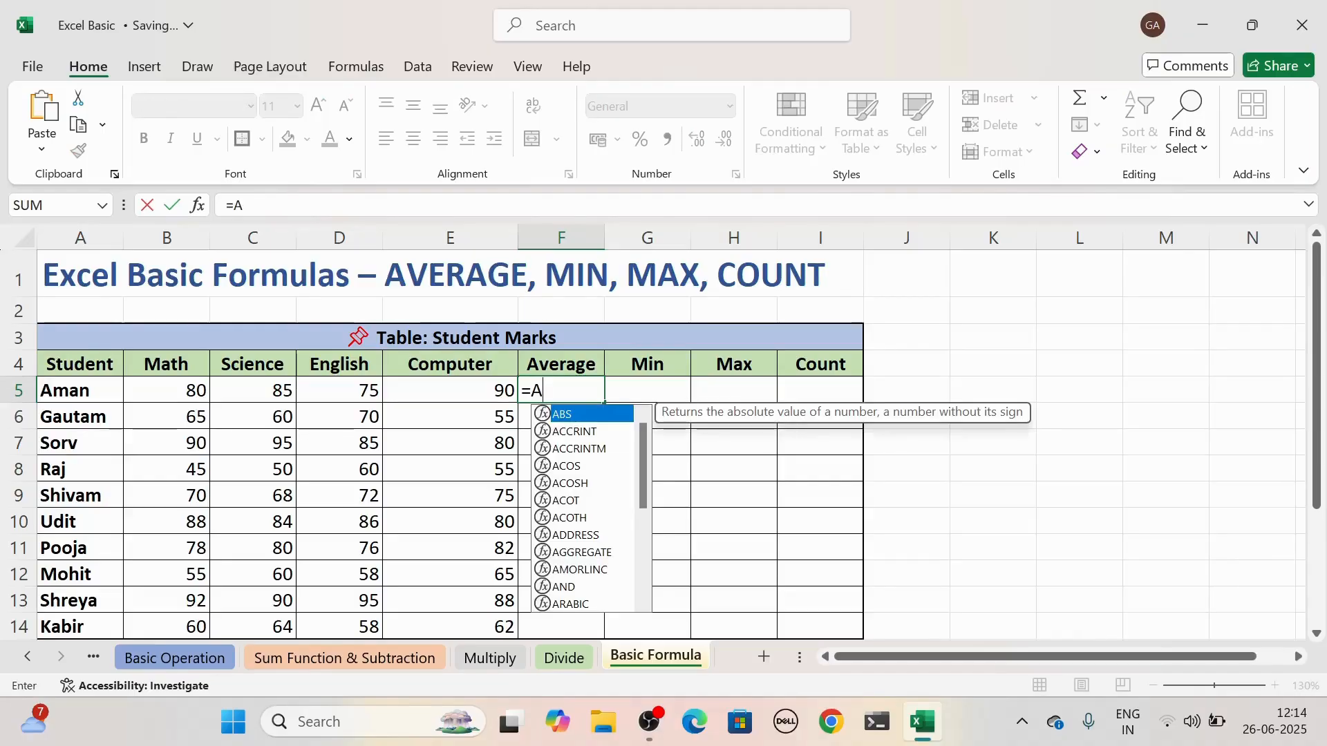
text(verag)
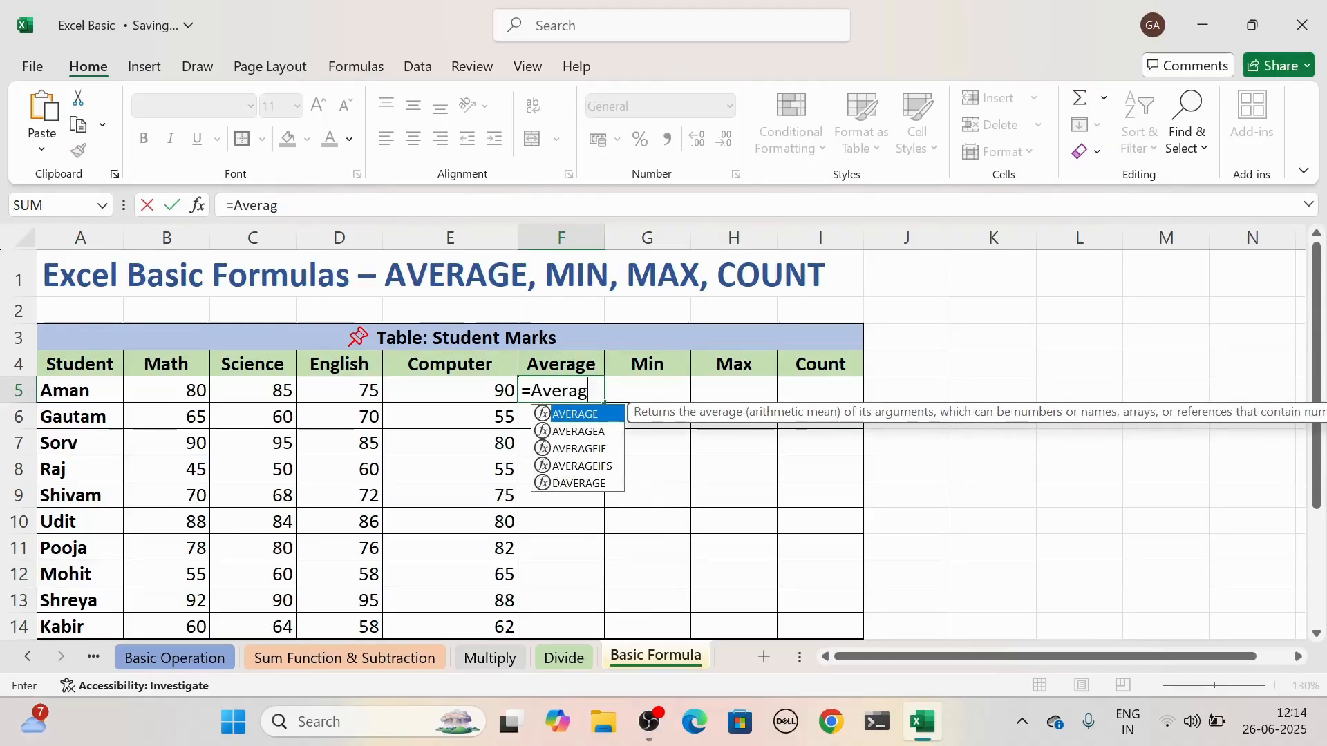
text(e()
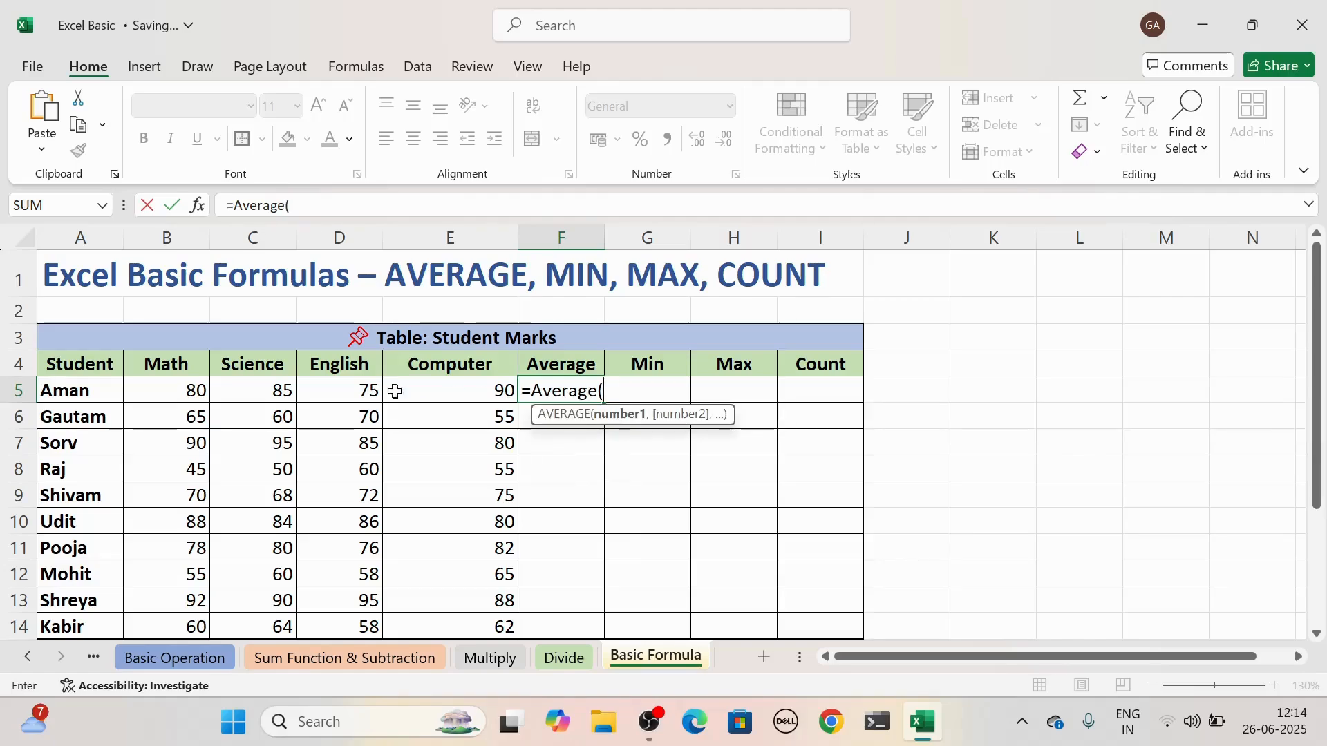
drag(183, 391, 464, 390)
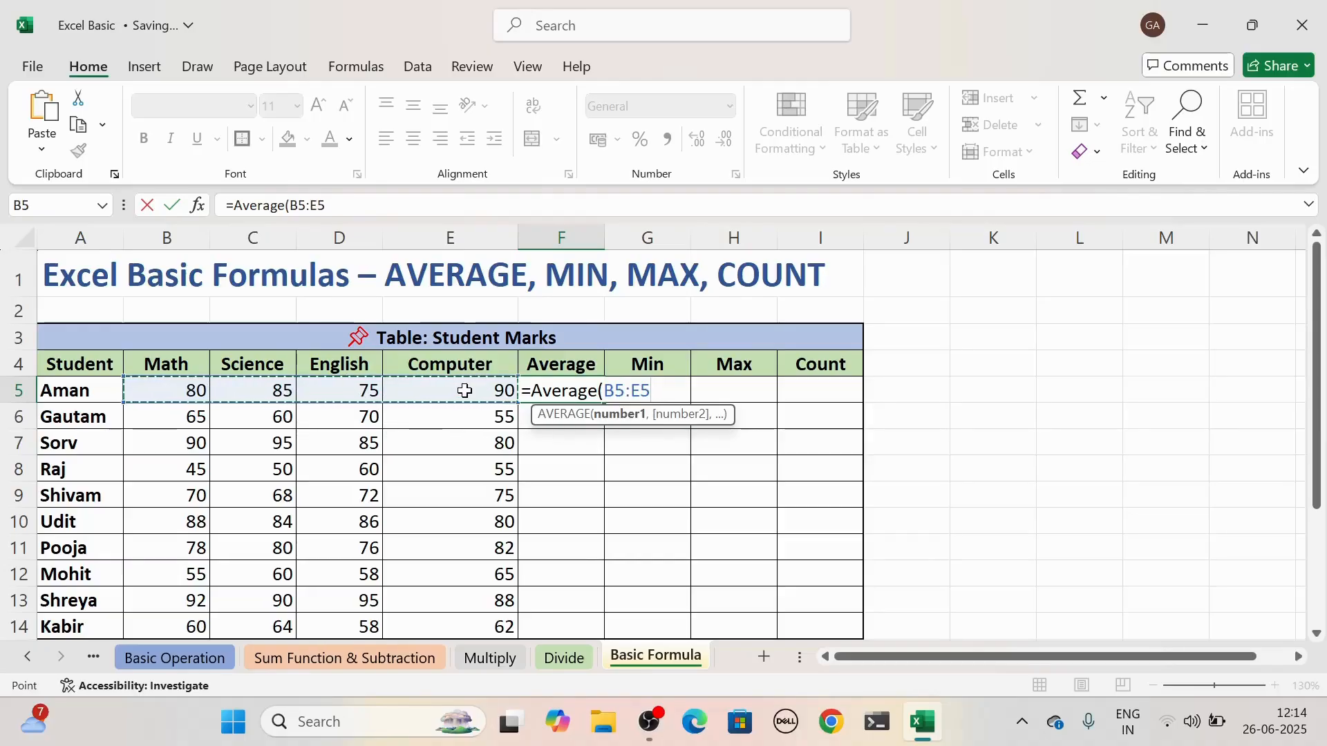
text())
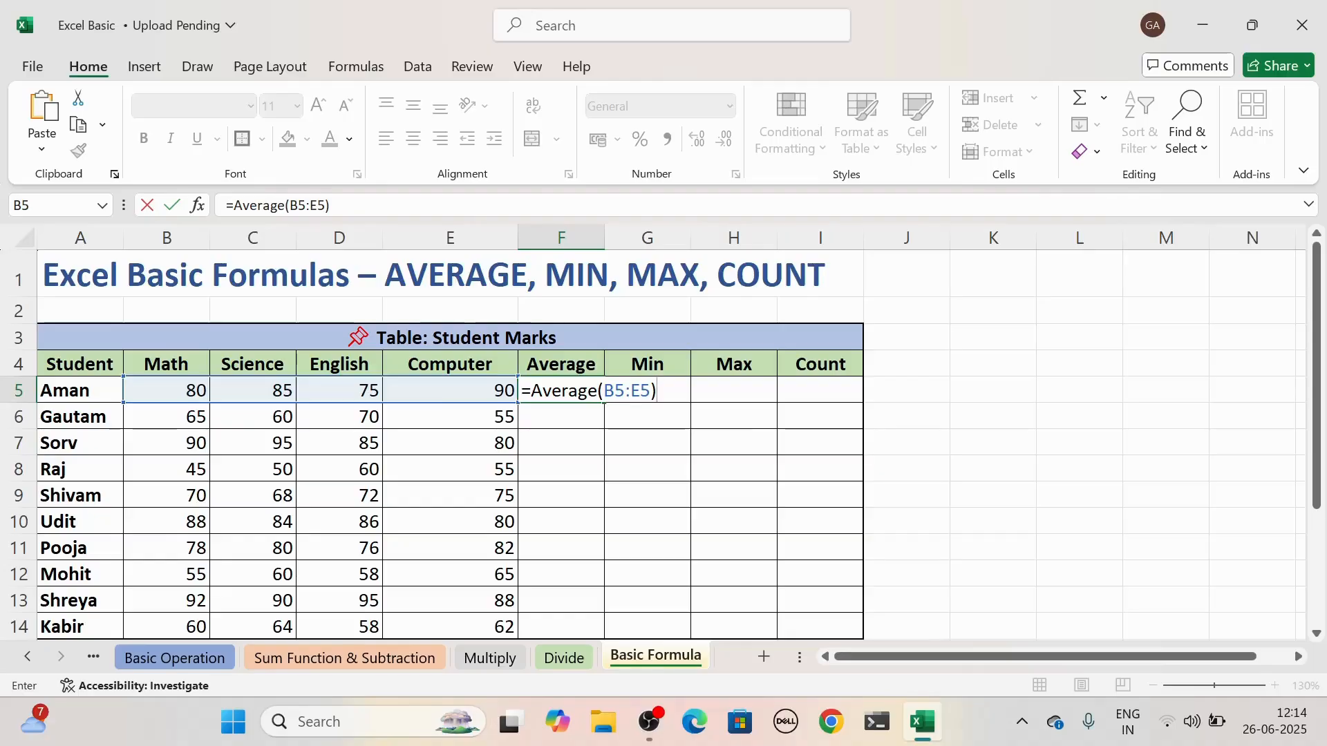
key(Return)
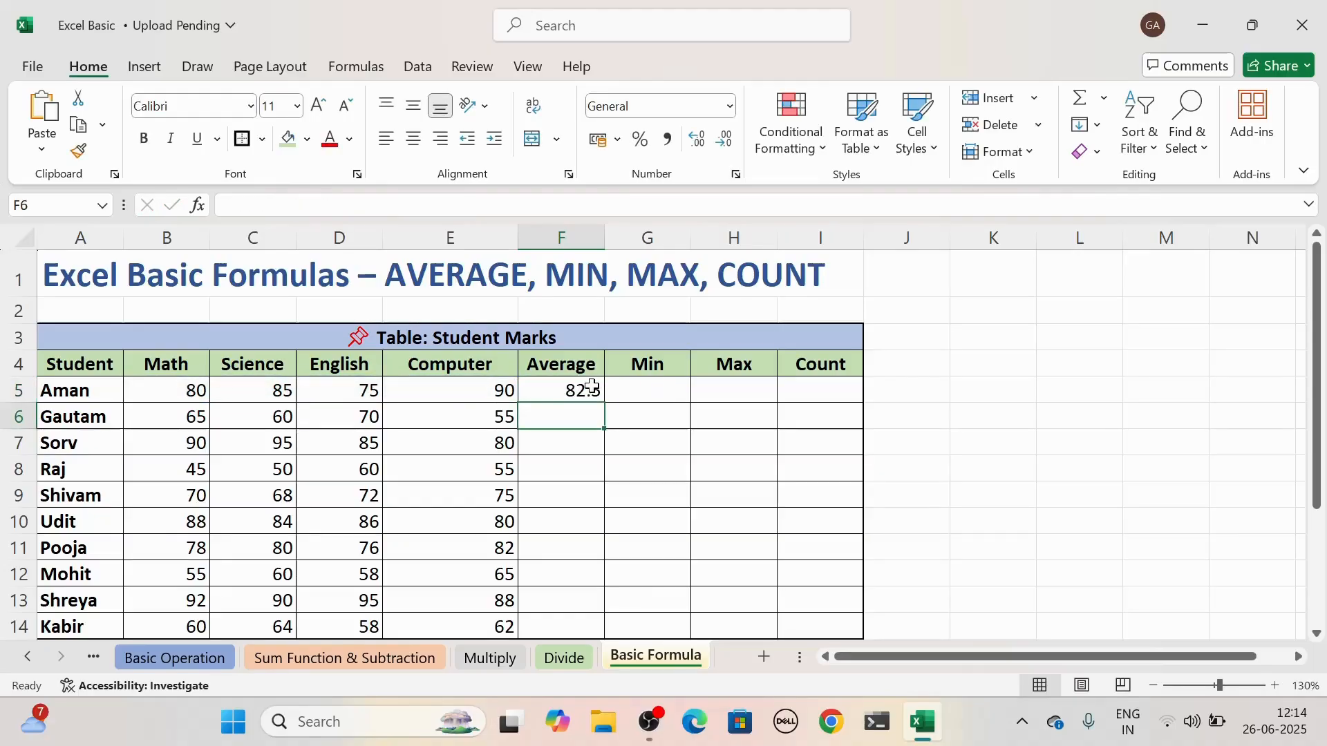
click(553, 384)
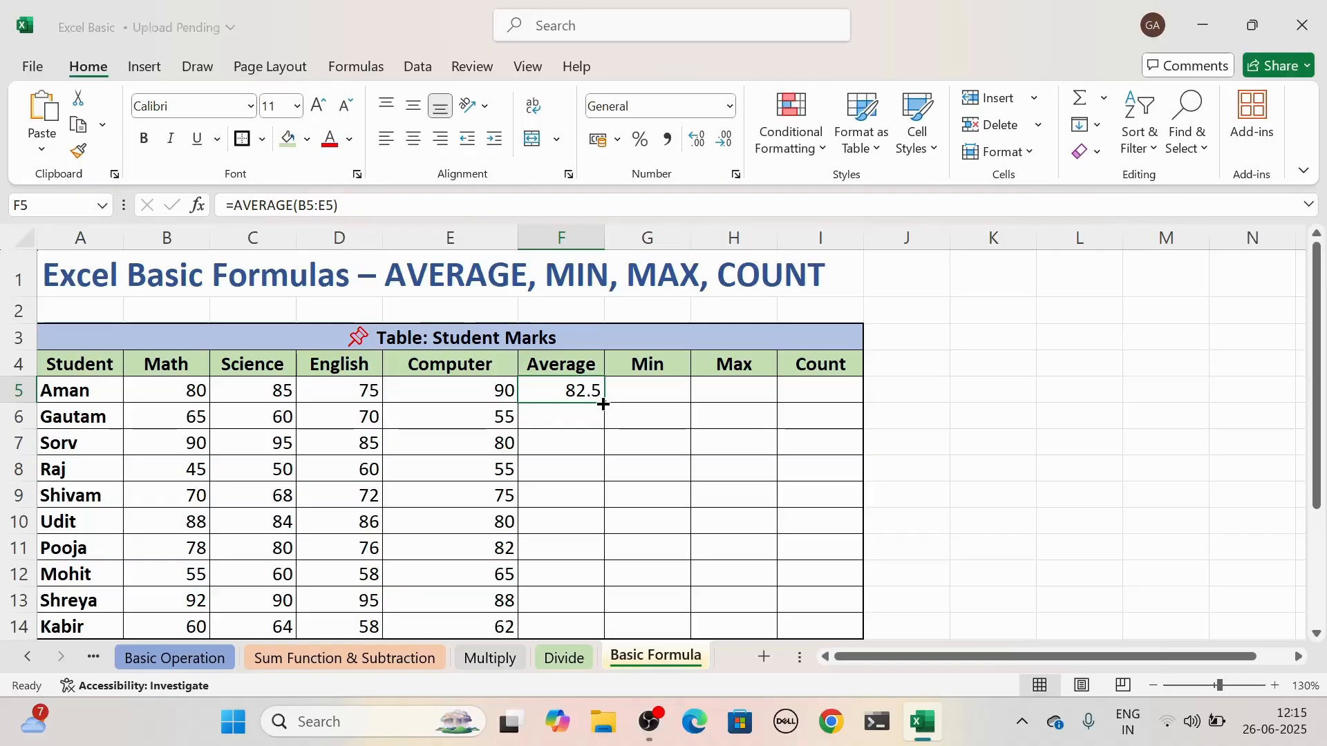
drag(603, 405, 595, 631)
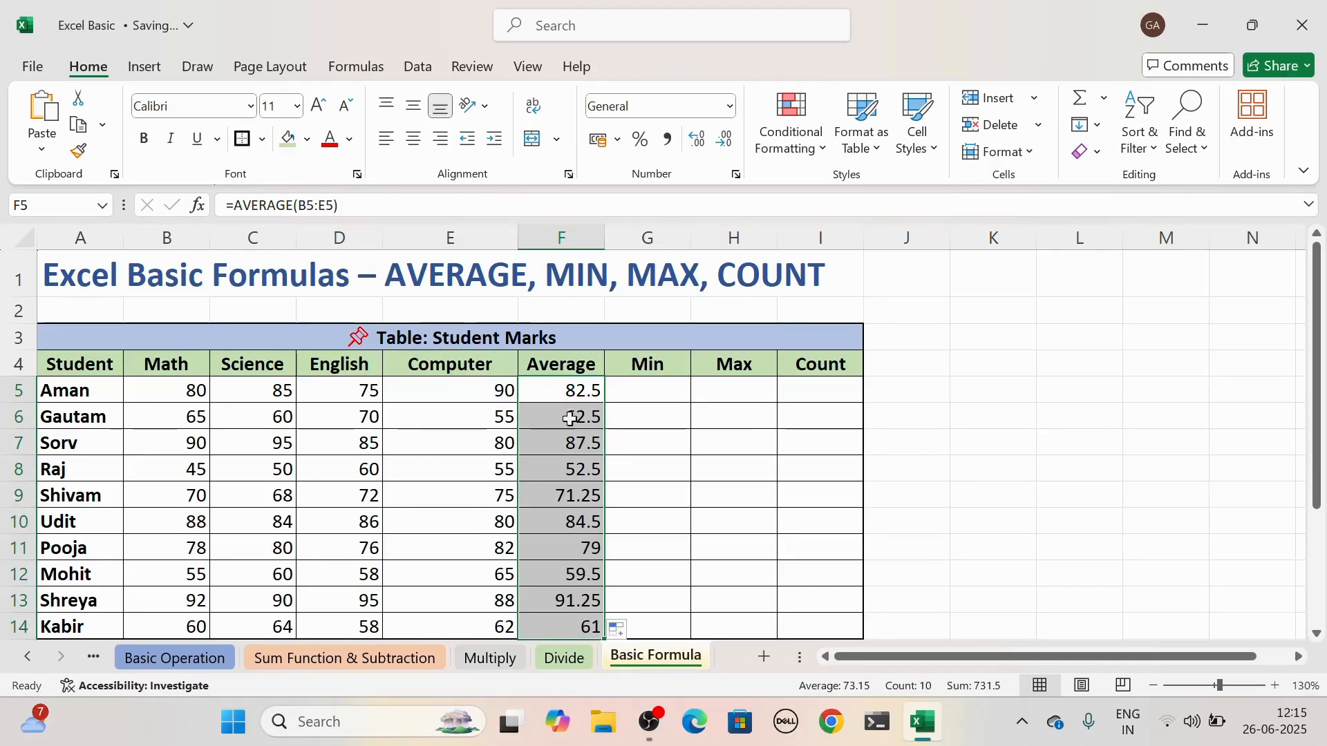
Enter =MIN(B5:E5) in G5 to get the first student's lowest mark and fill it down through G14.
click(660, 391)
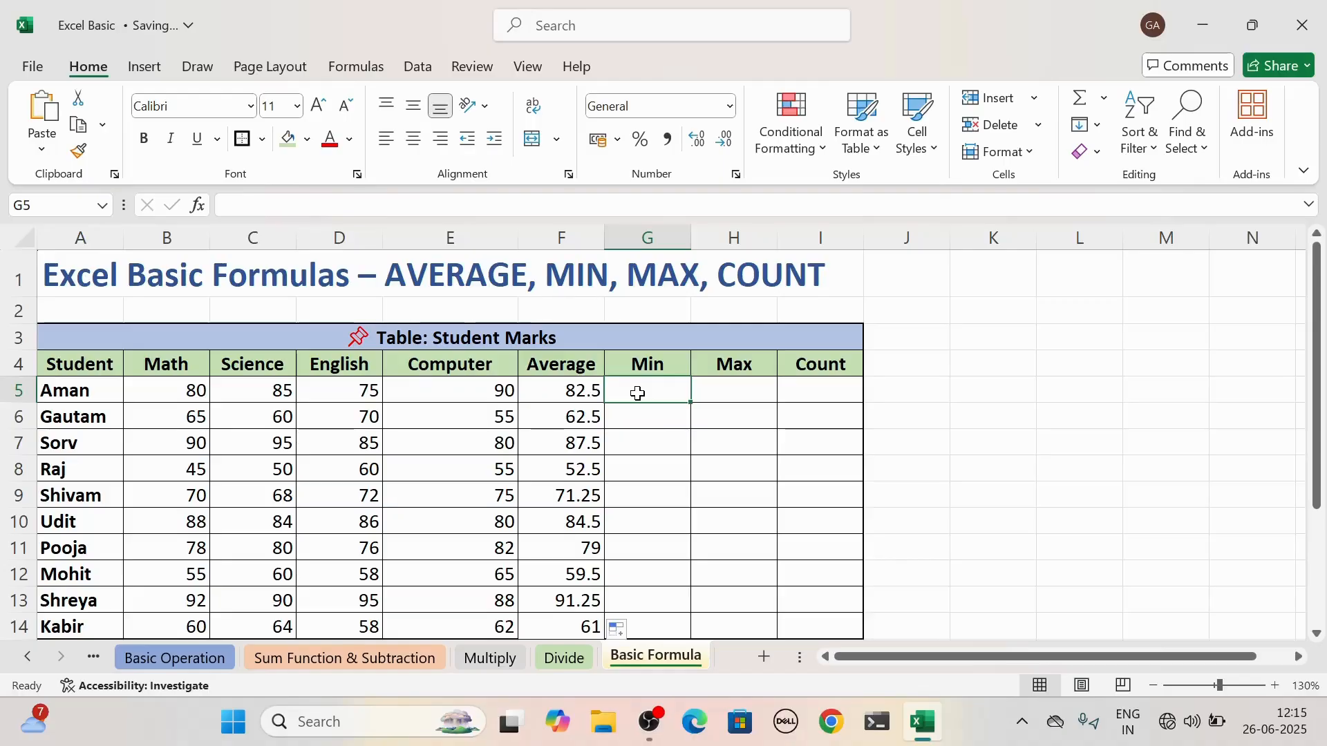
text(=)
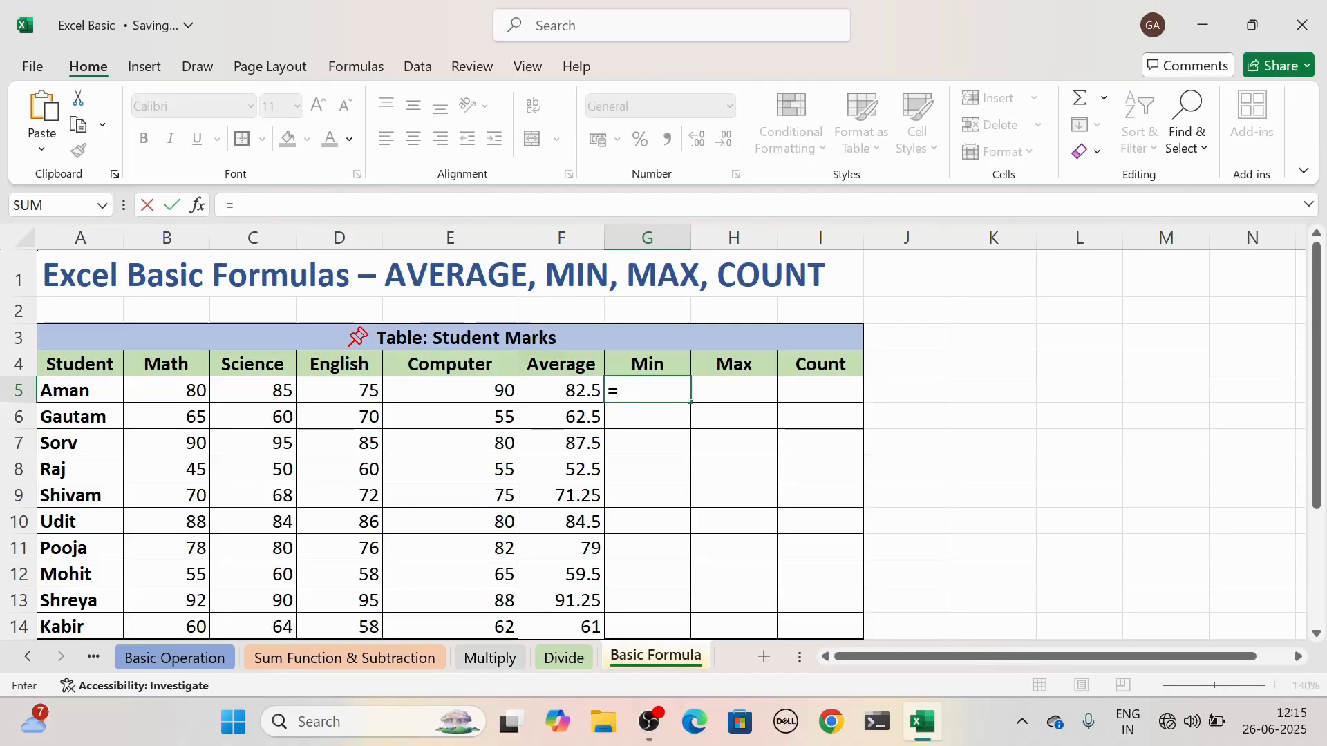
text(MIn)
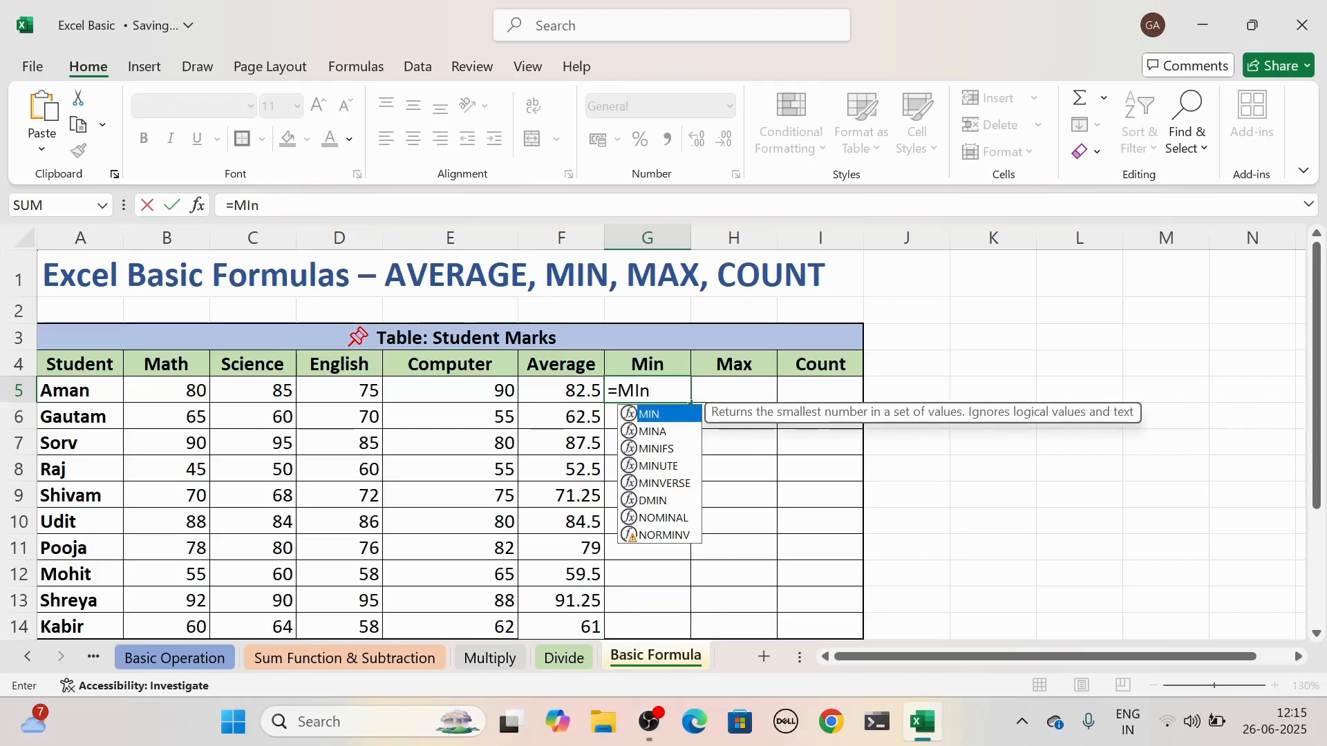
text(()
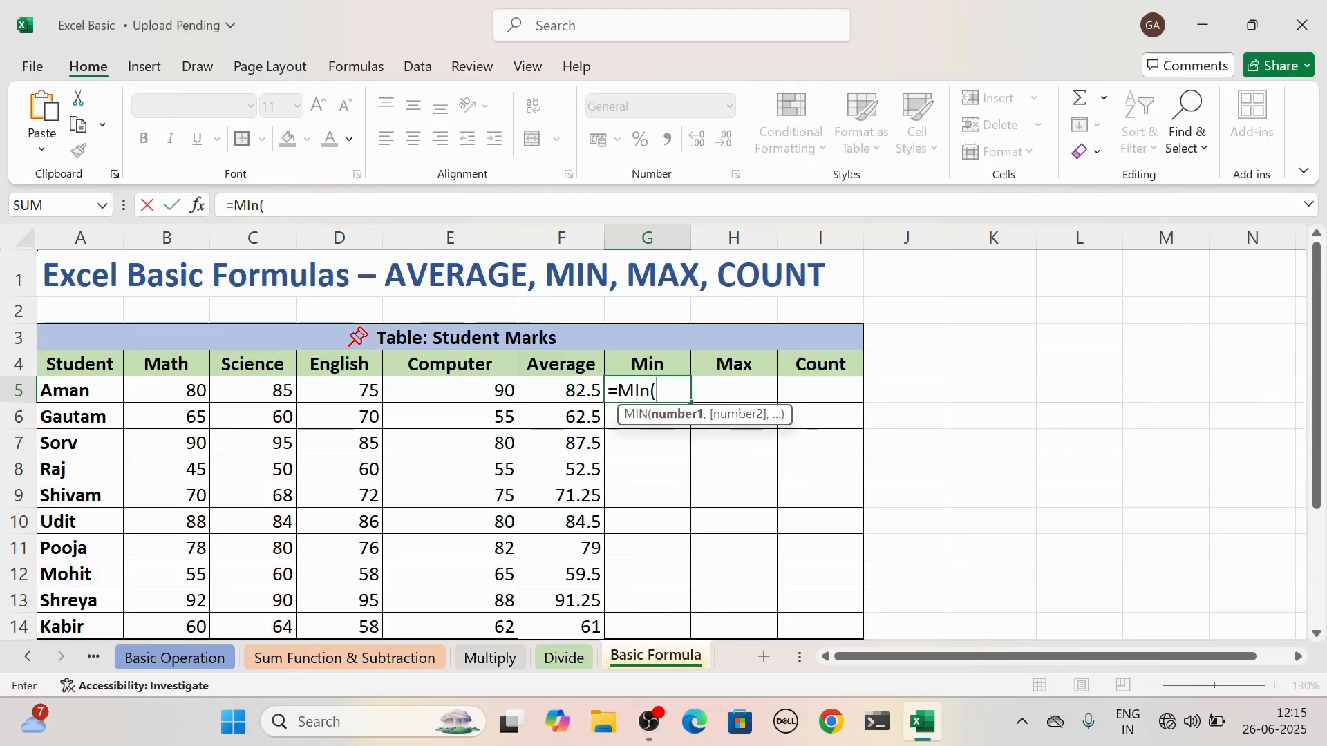
drag(179, 393, 470, 386)
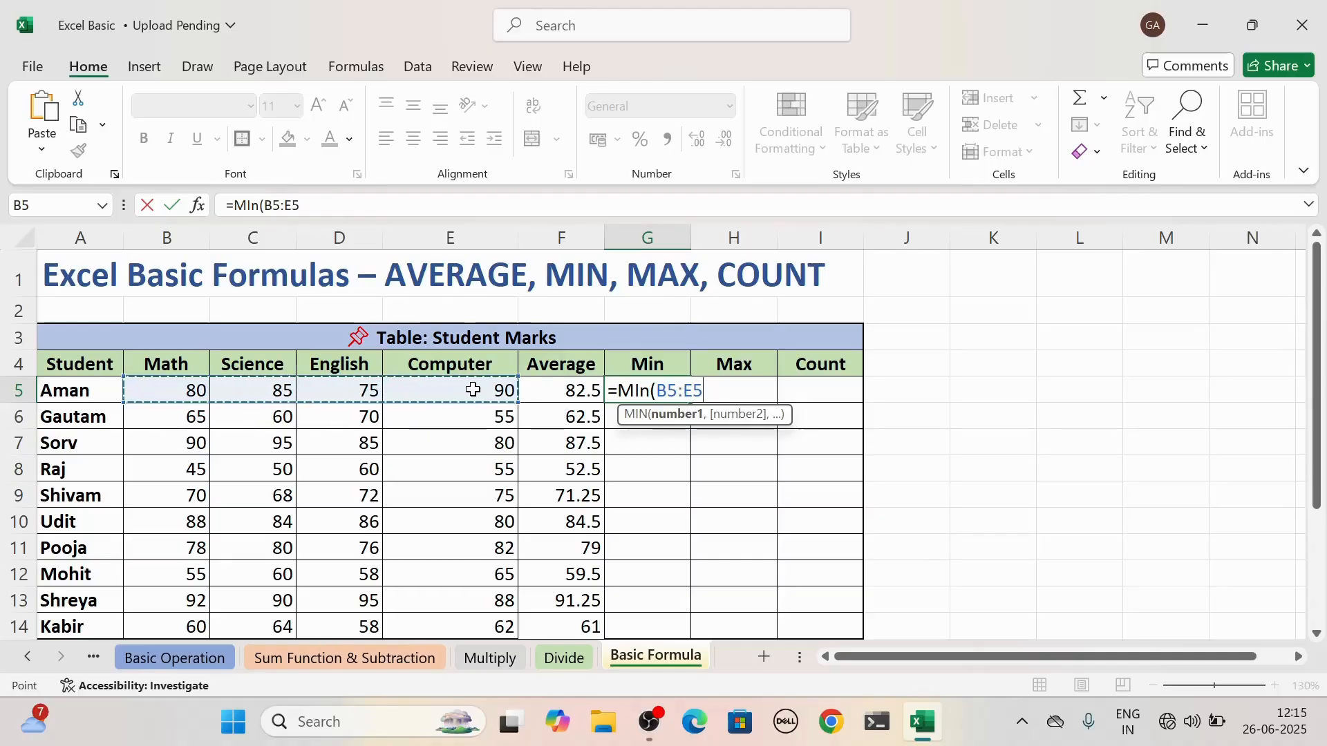
text())
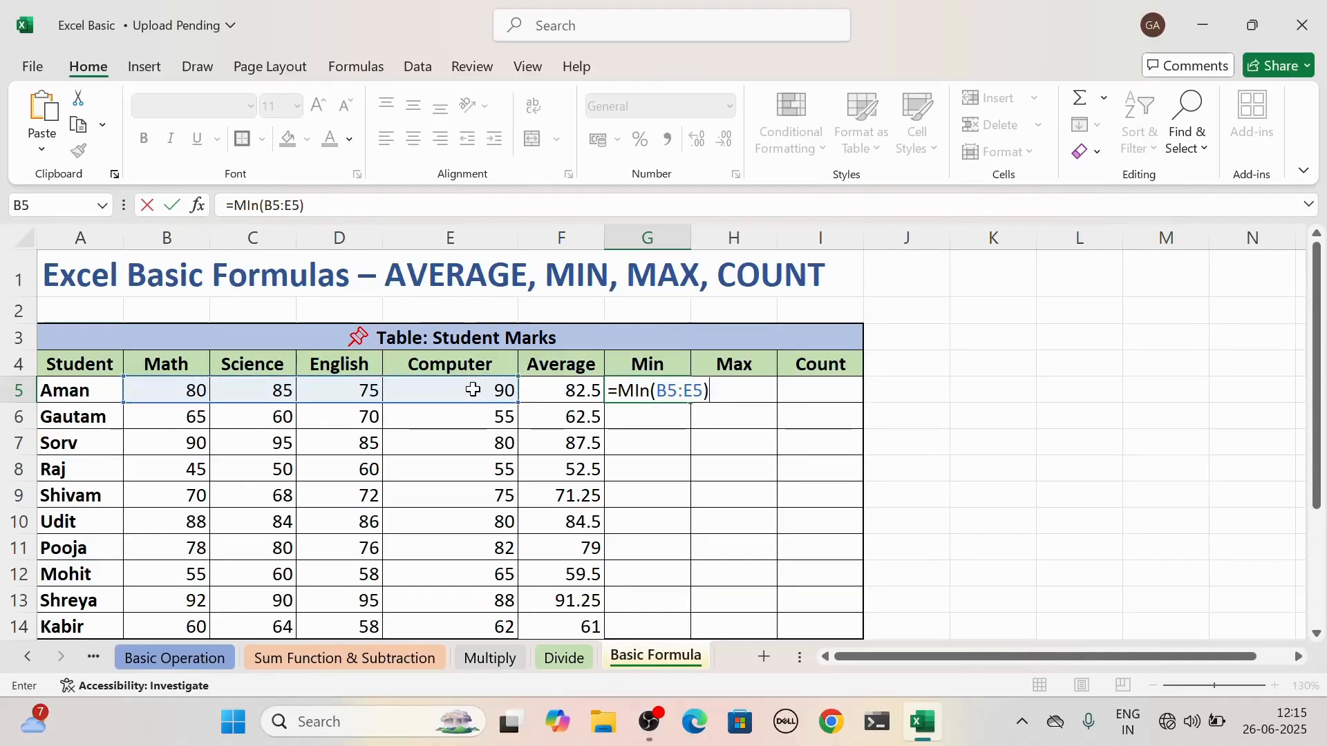
key(Return)
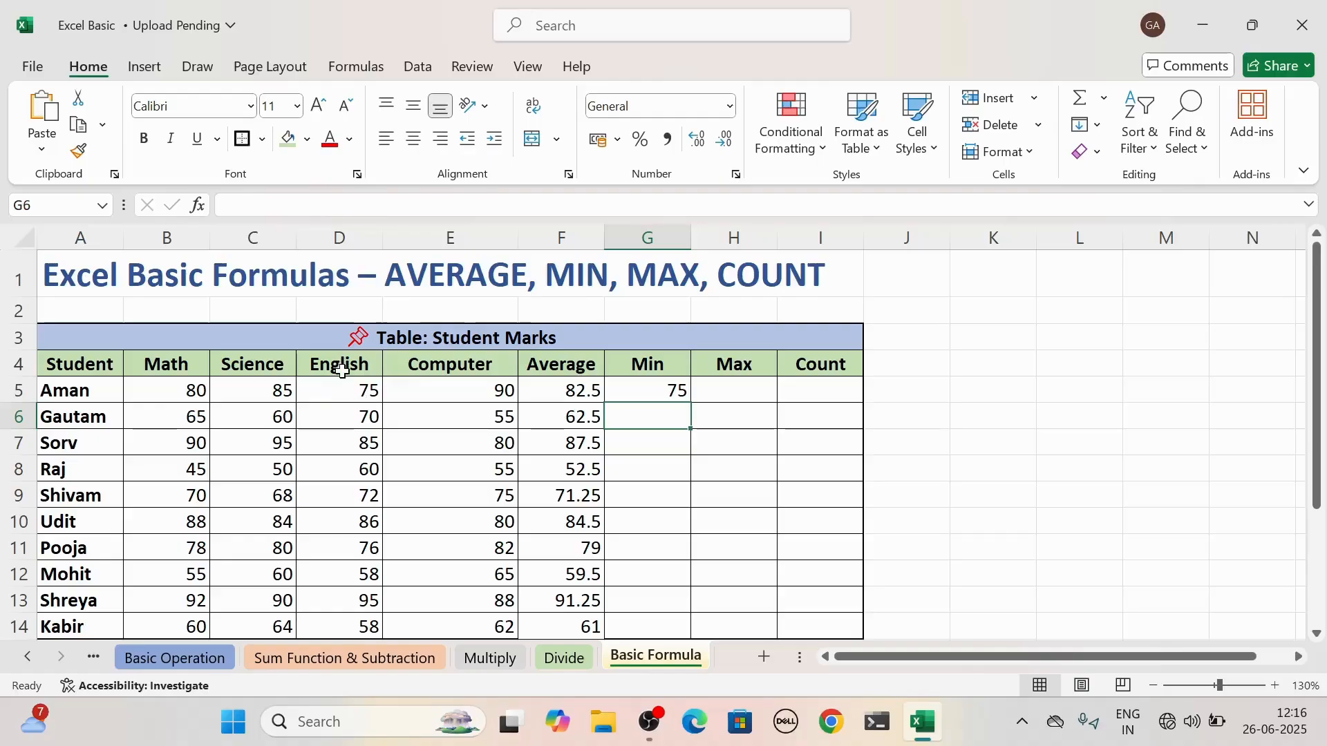
click(641, 384)
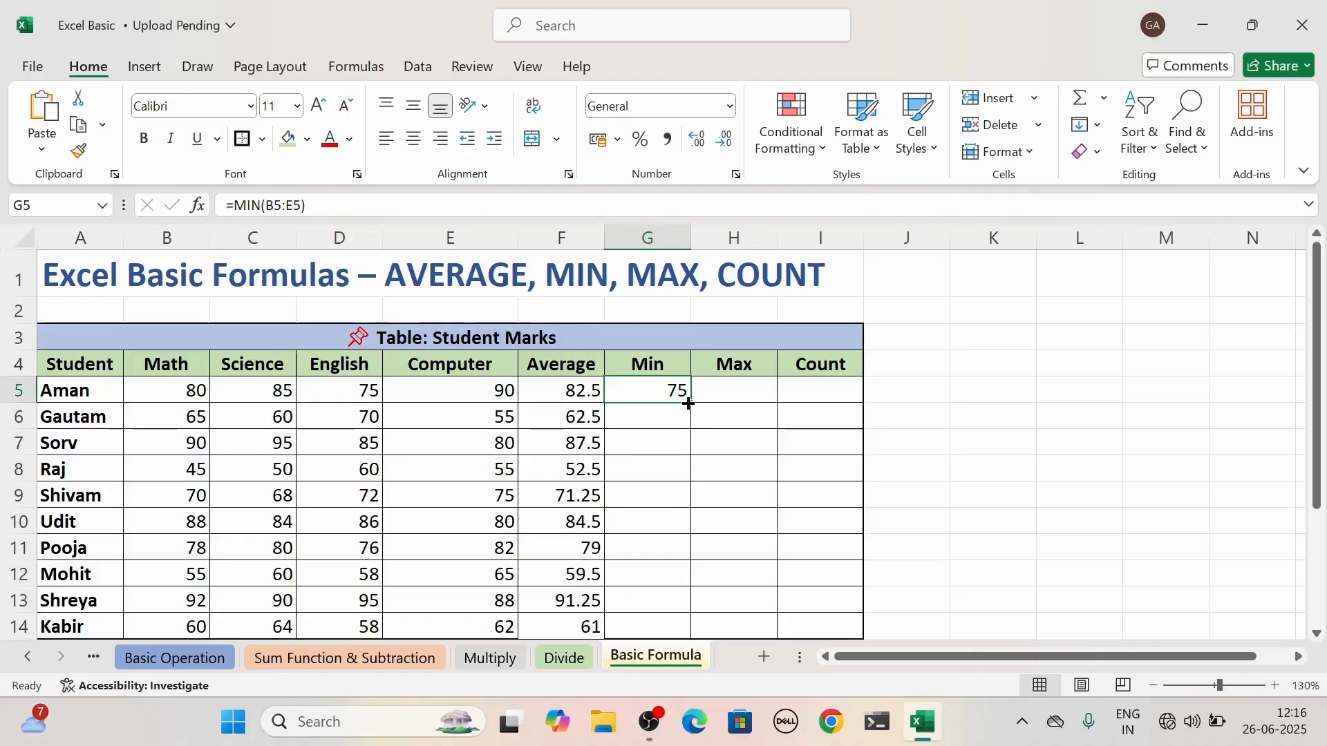
drag(689, 396, 681, 631)
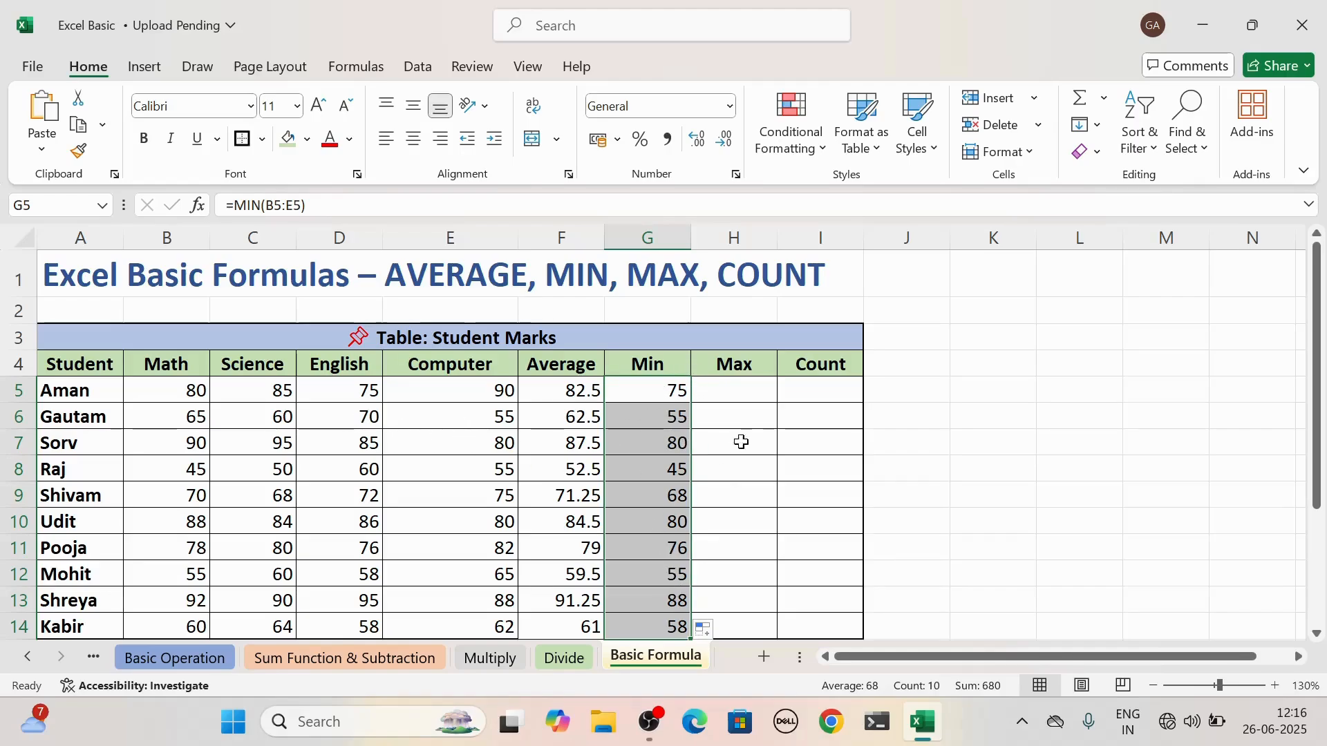
Enter =MAX(B5:E5) in H5 to get the first student's highest mark and fill it down through H14.
click(732, 384)
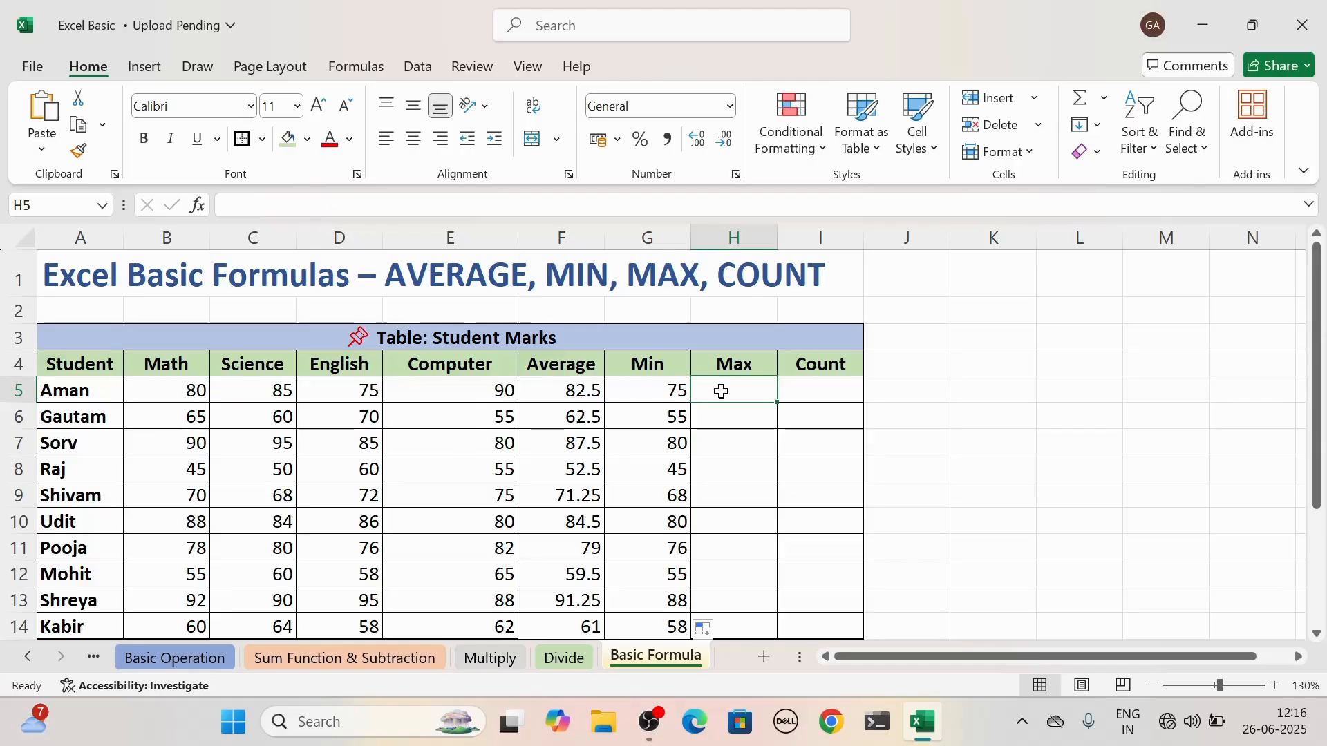
text(=)
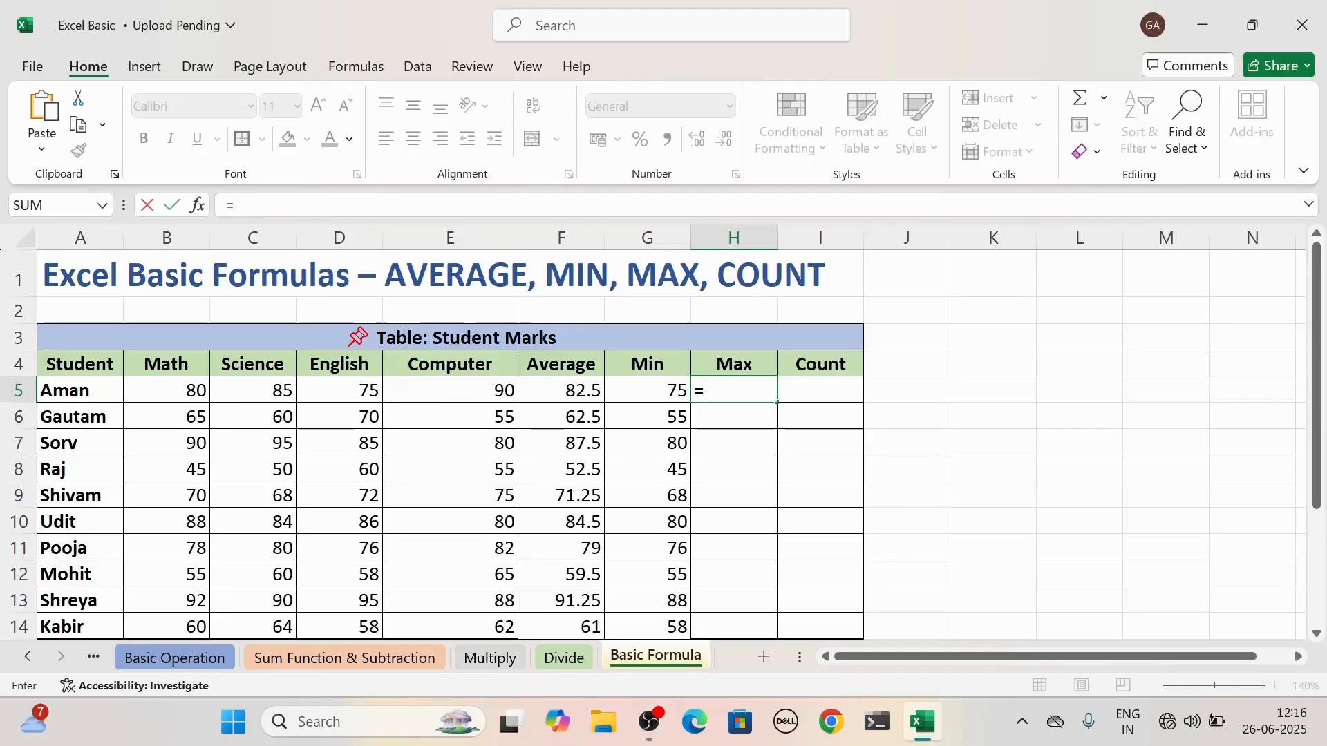
text(Max)
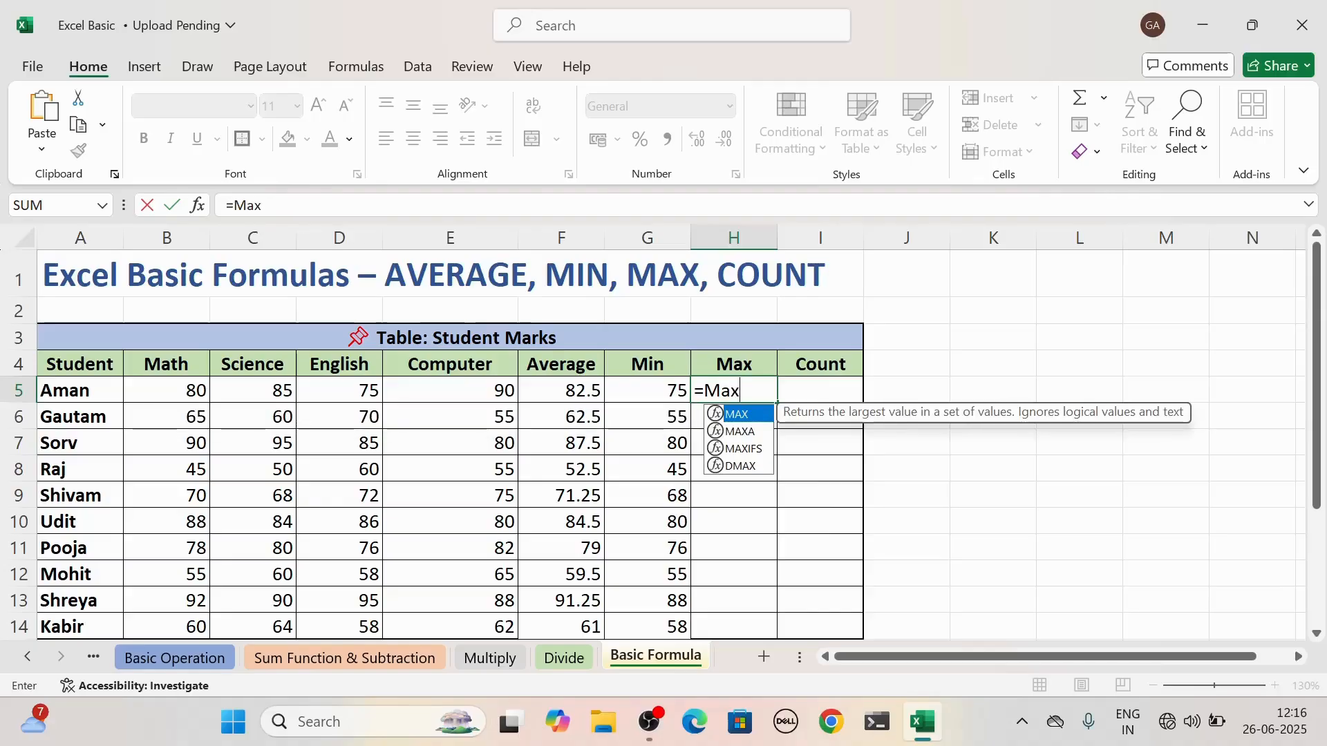
text(()
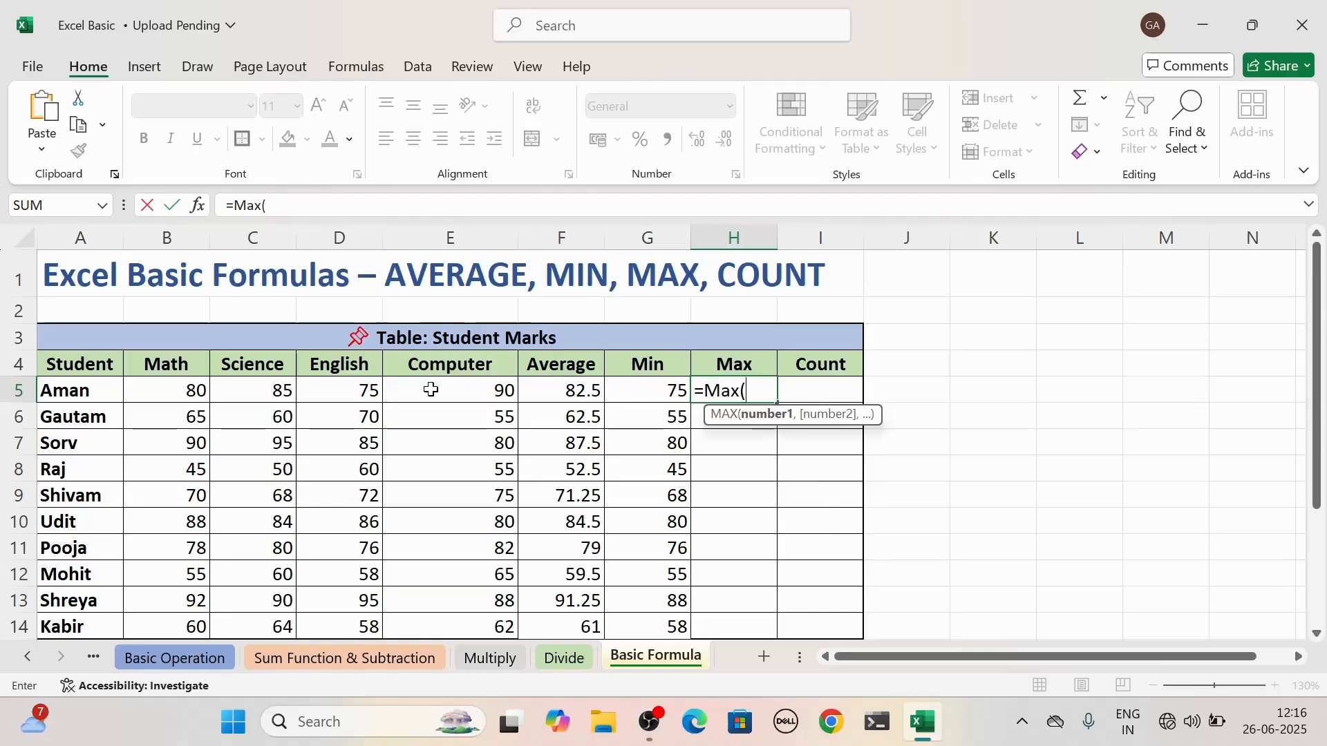
drag(177, 389, 450, 381)
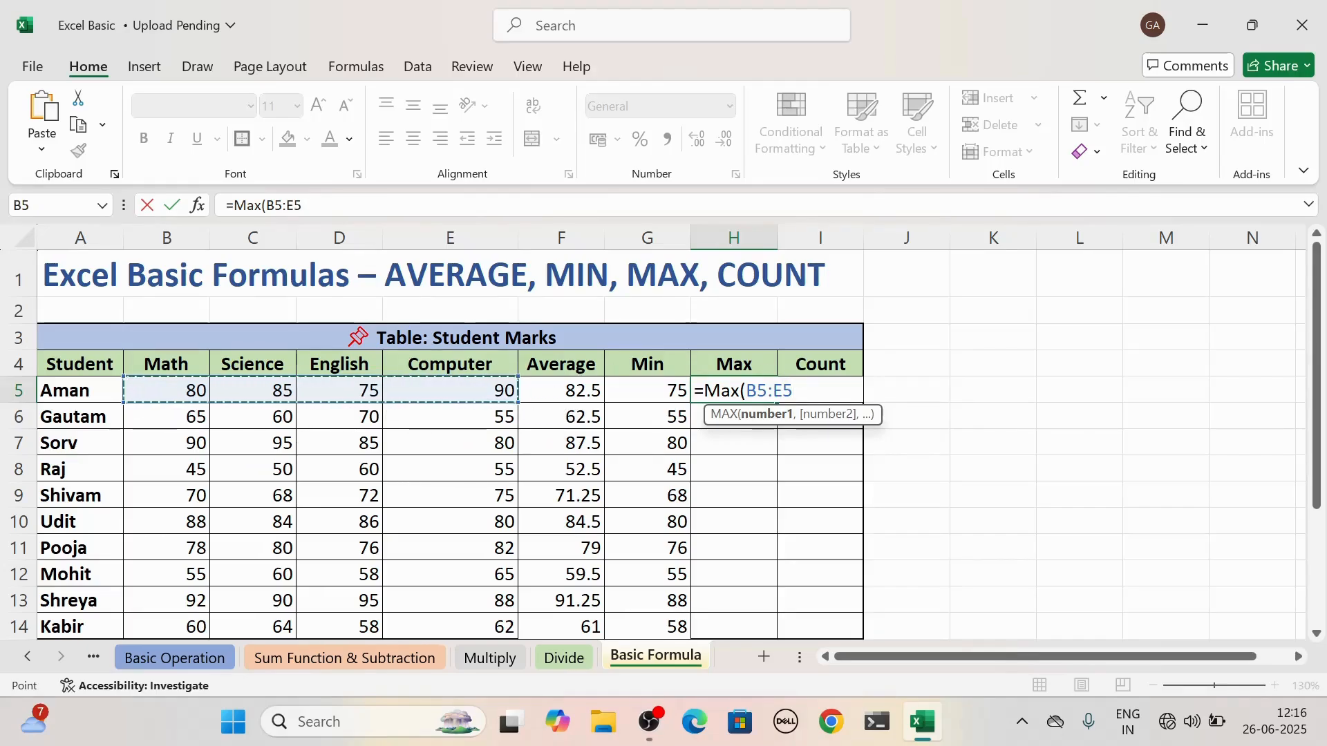
text())
key(Return)
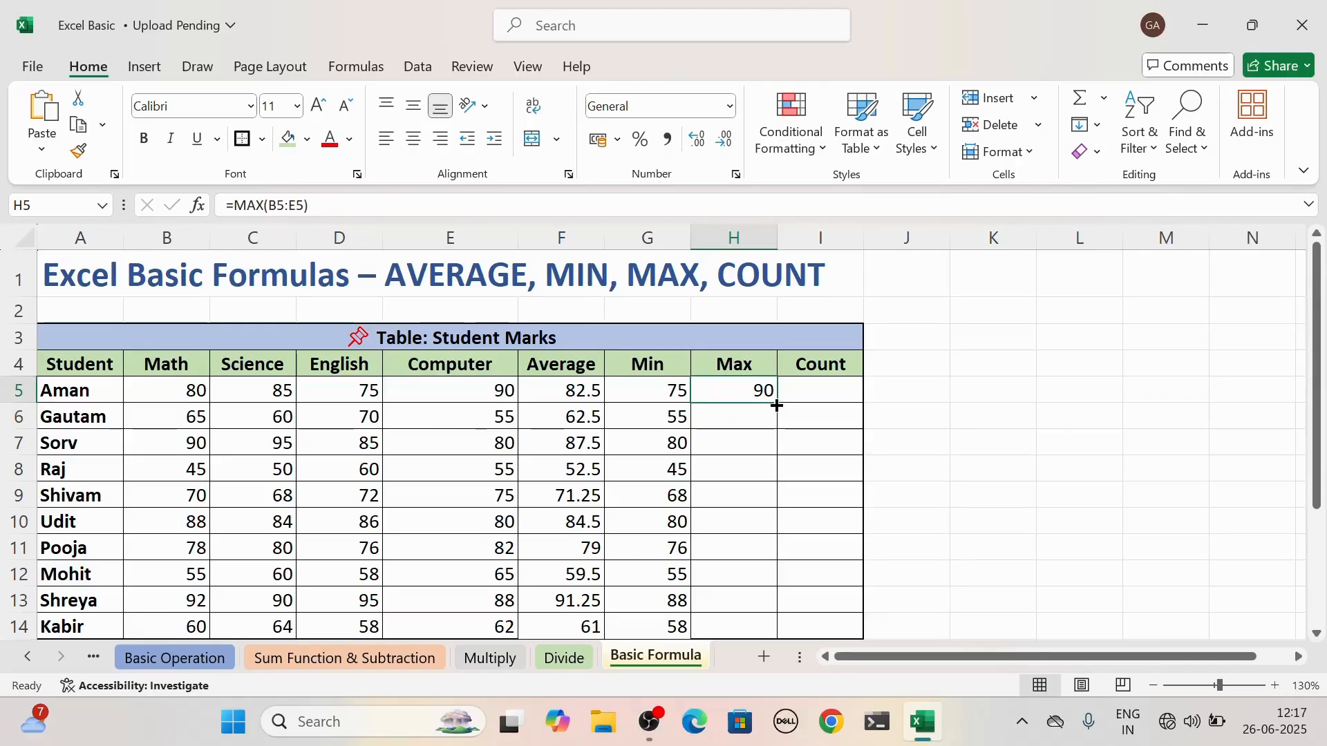
drag(777, 406, 776, 636)
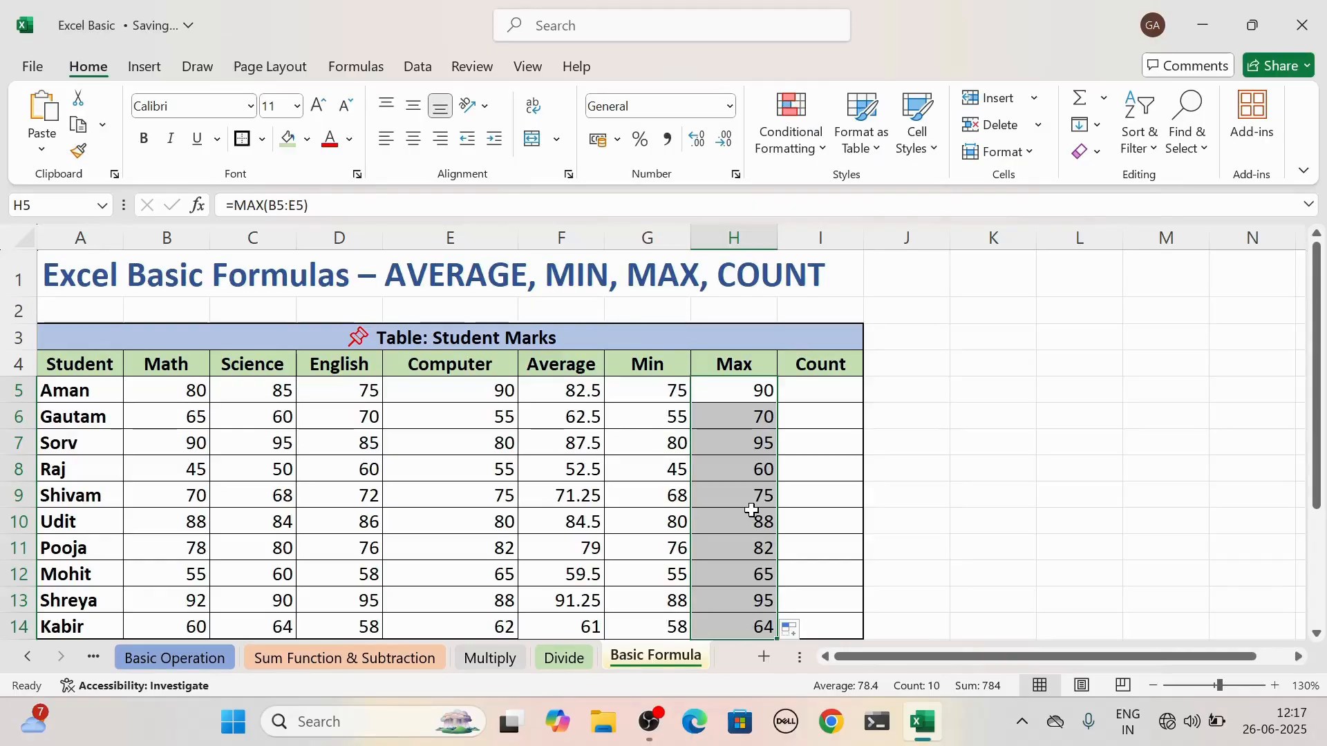
click(754, 515)
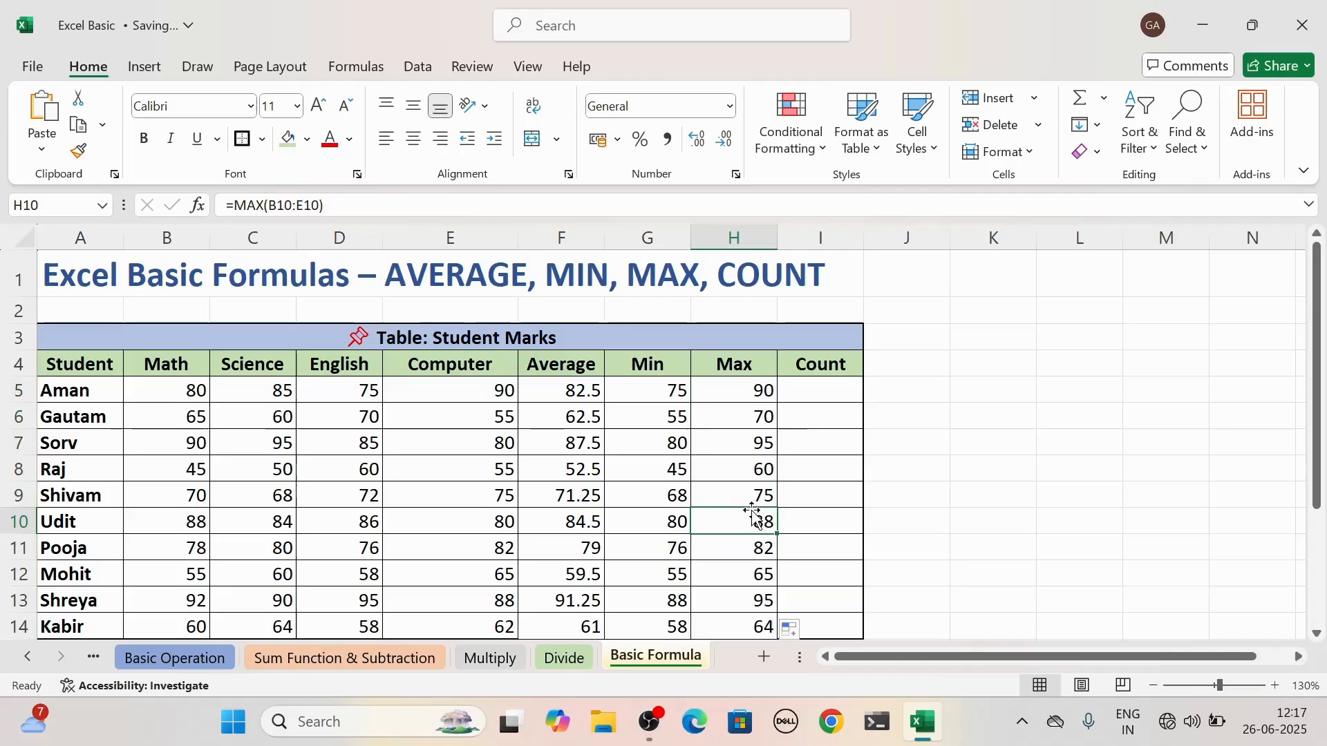
Clear the first student's English mark in cell D5.
click(835, 391)
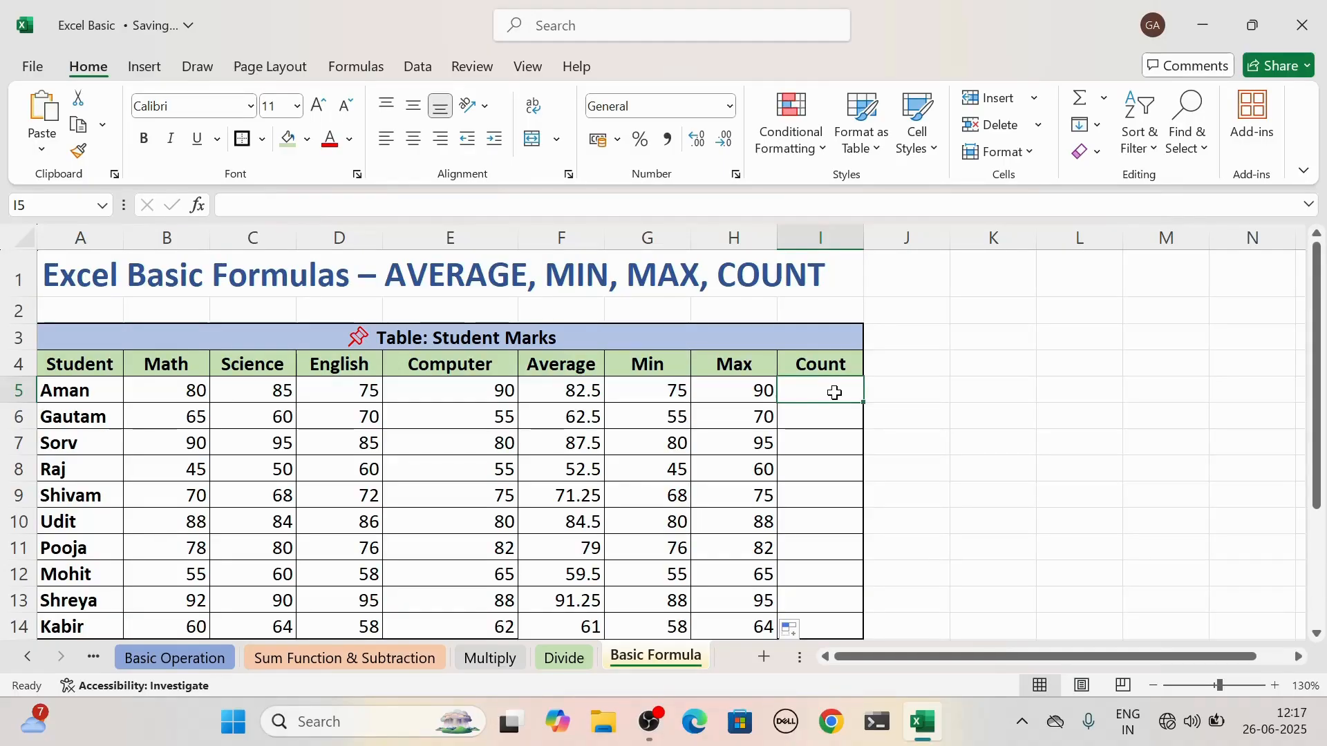
click(365, 396)
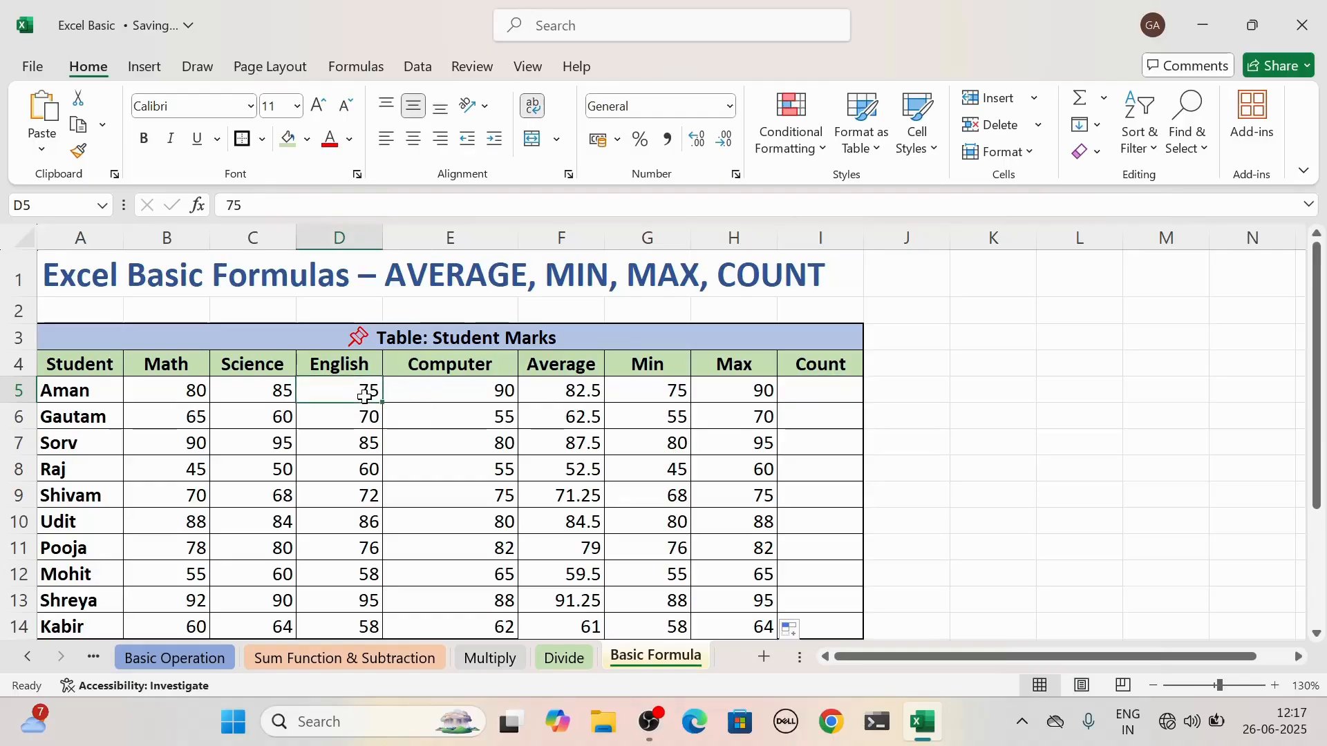
key(BackSpace)
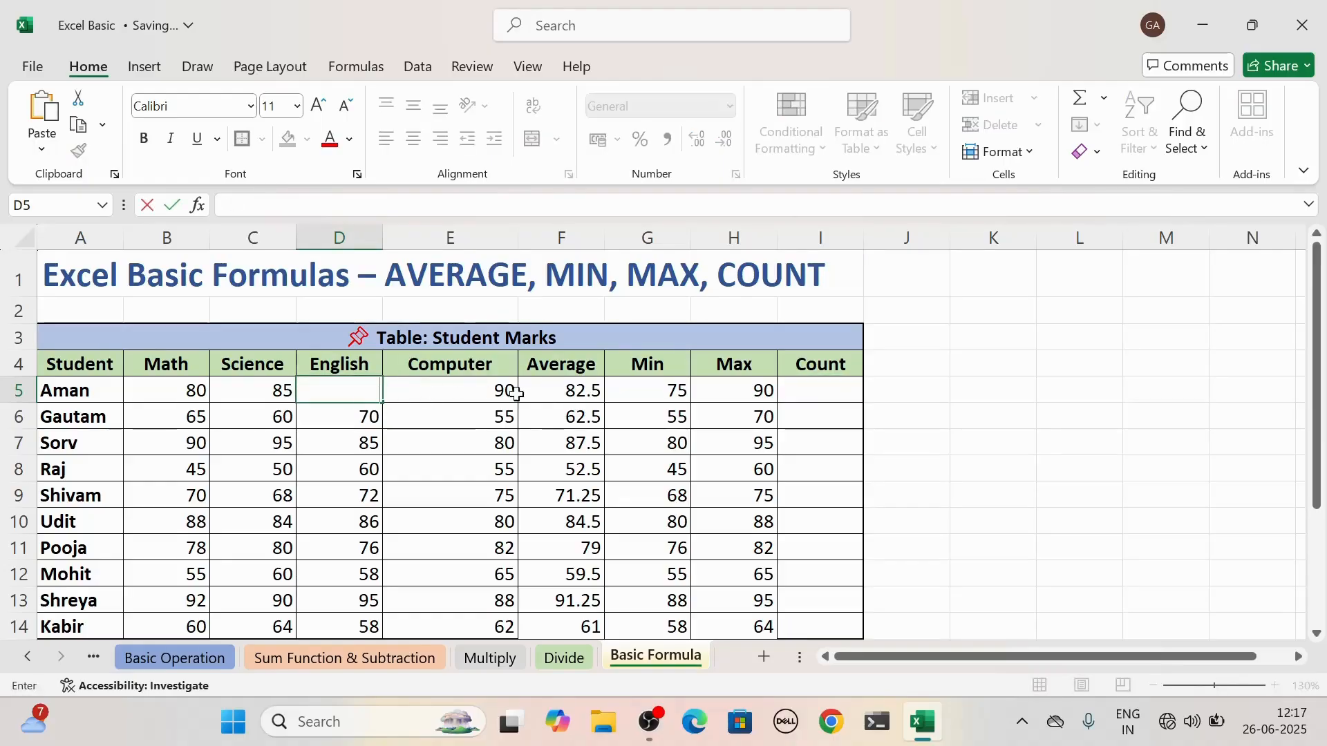
Enter =COUNT(B5:E5) in I5 to count the first student's marks and fill it down through I14.
click(804, 391)
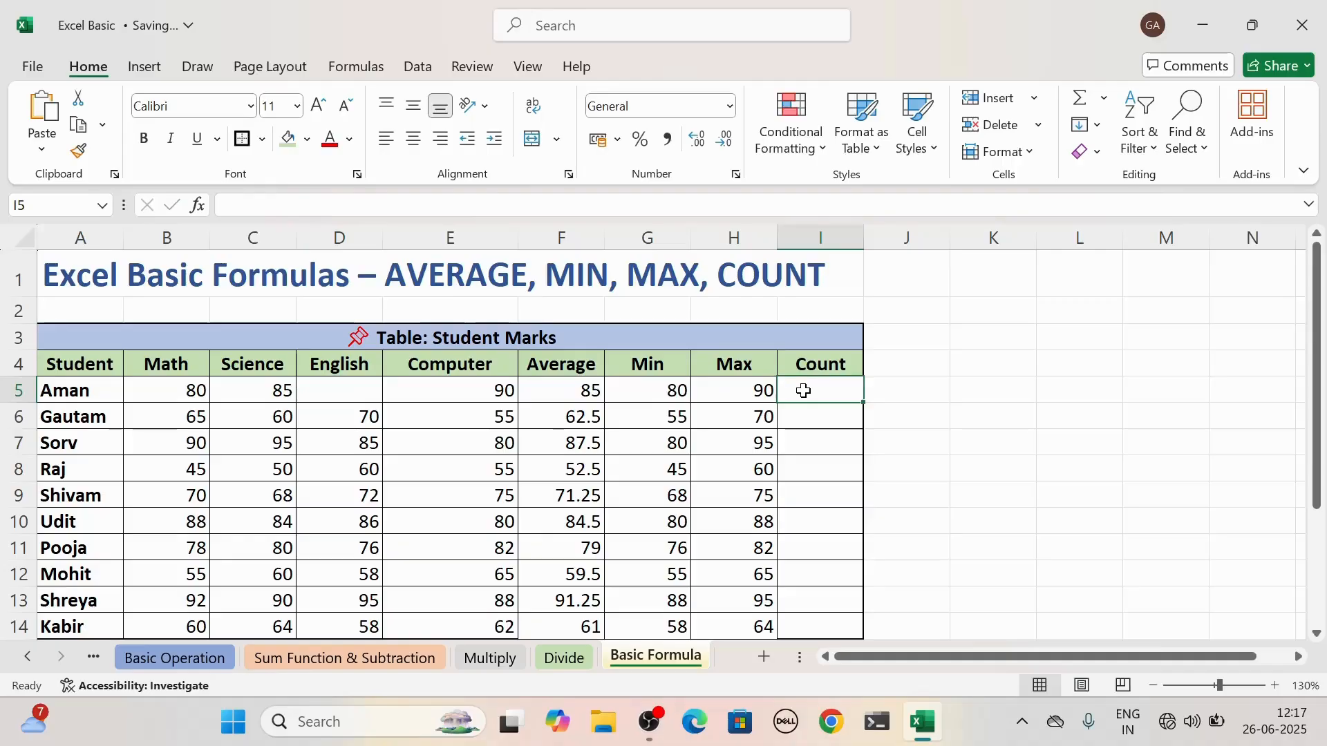
text(=)
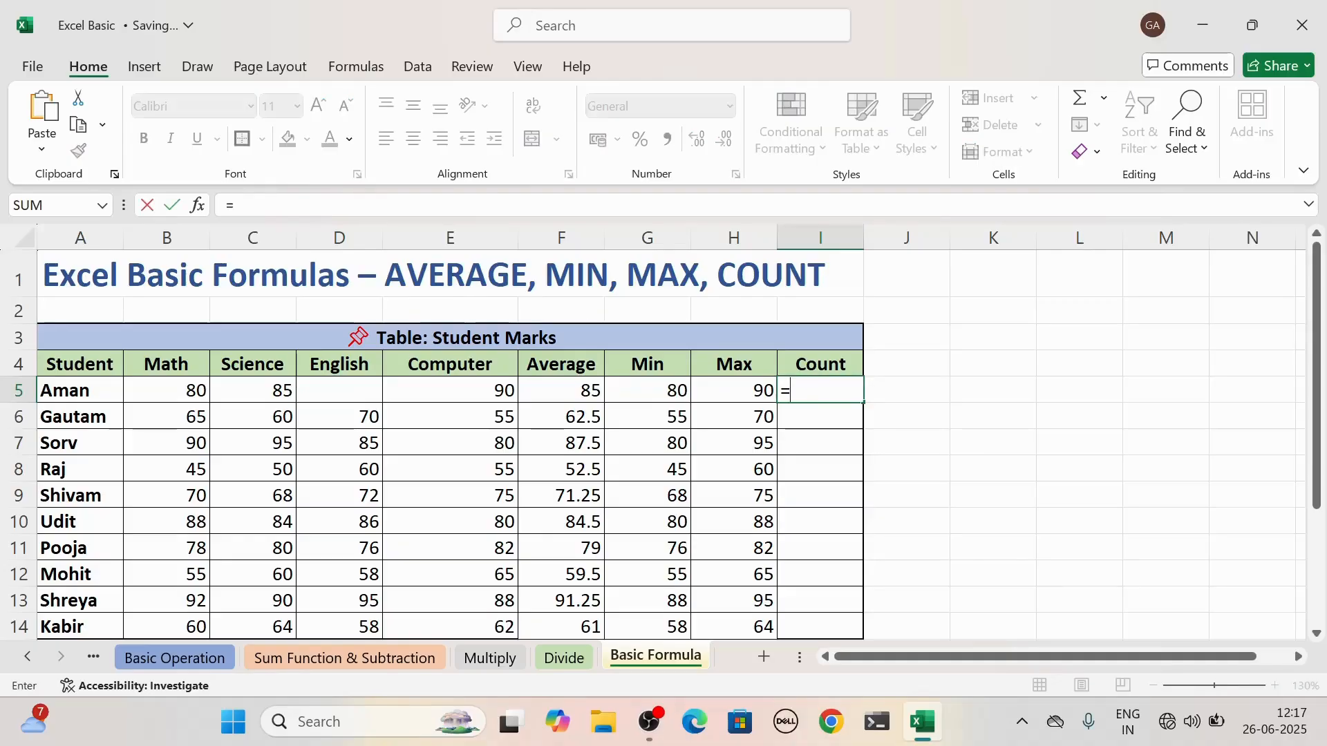
text(Count)
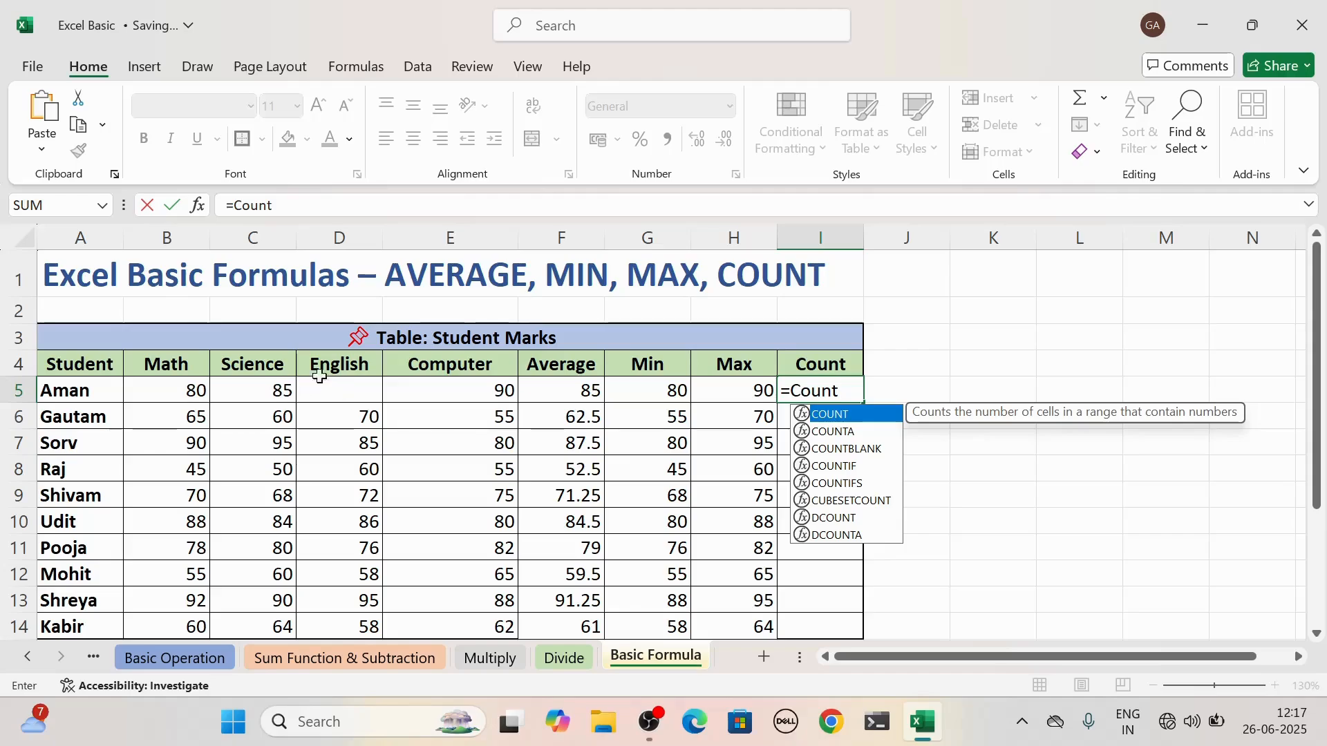
text(()
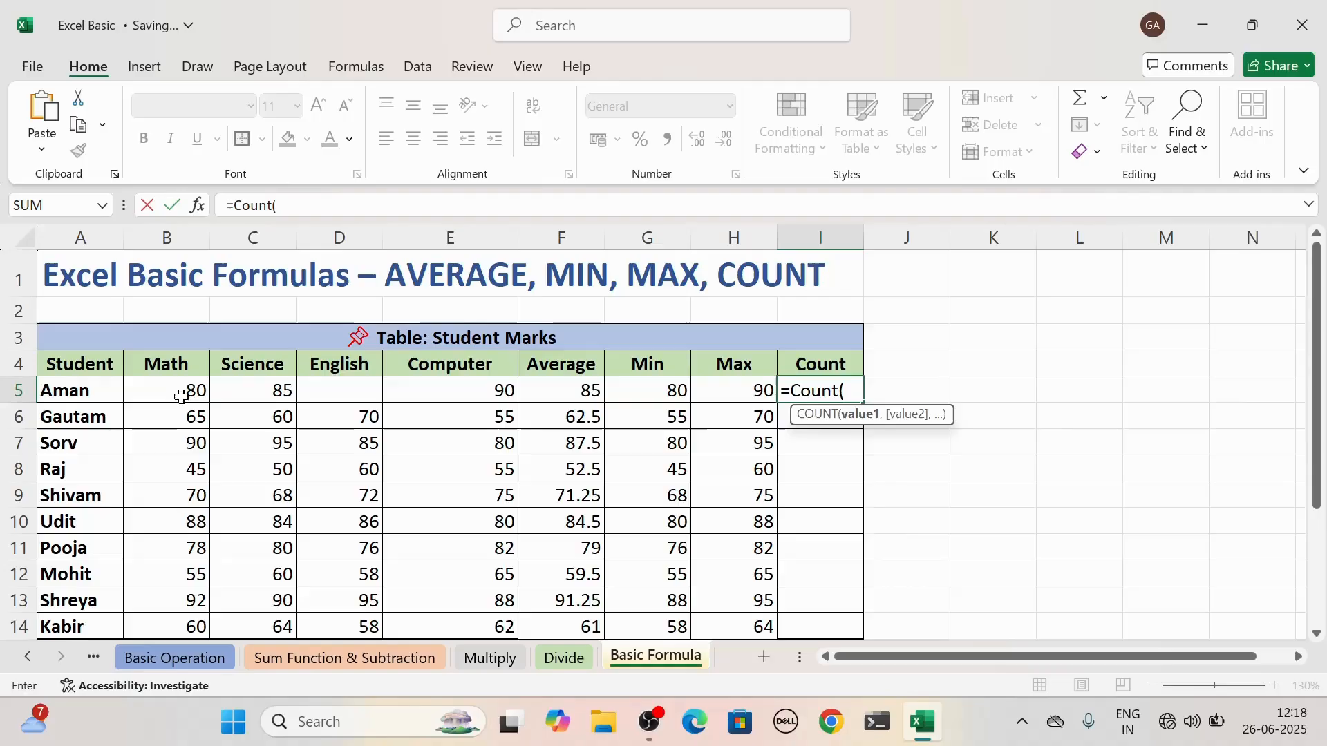
drag(185, 389, 438, 392)
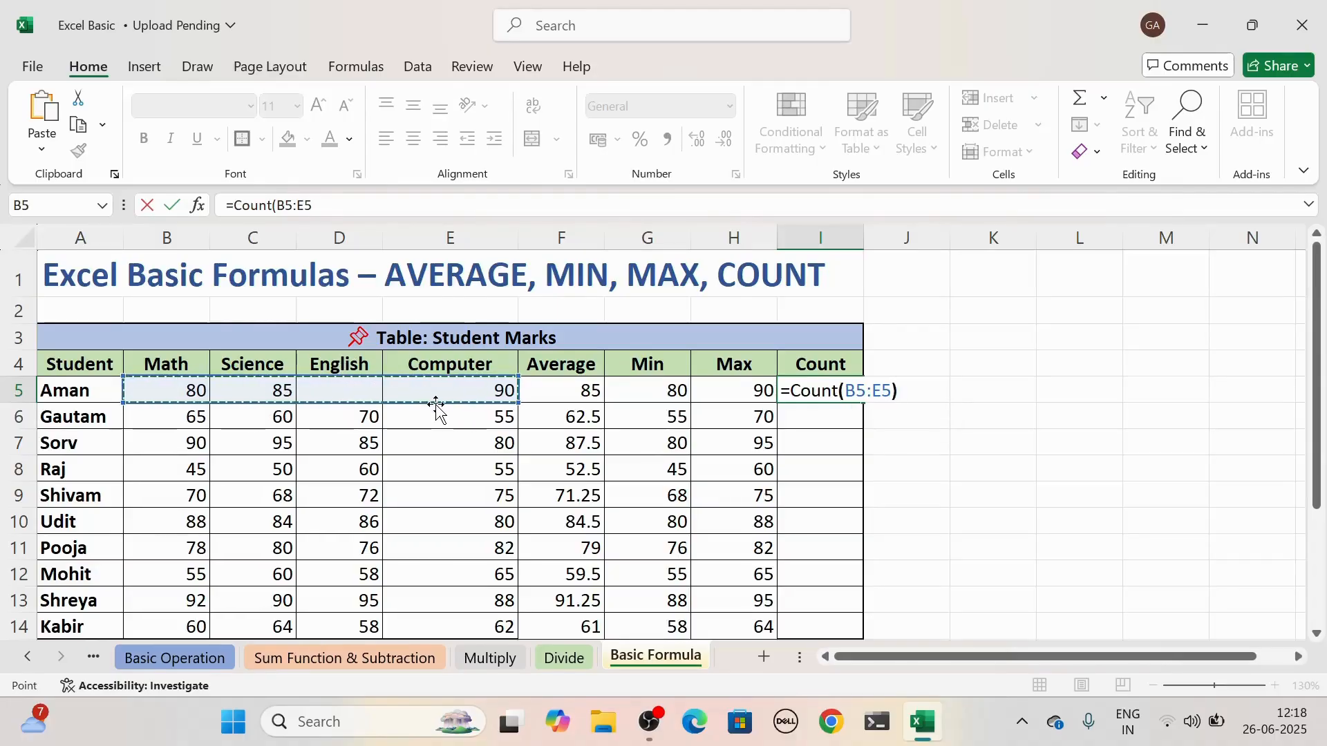
key(Return)
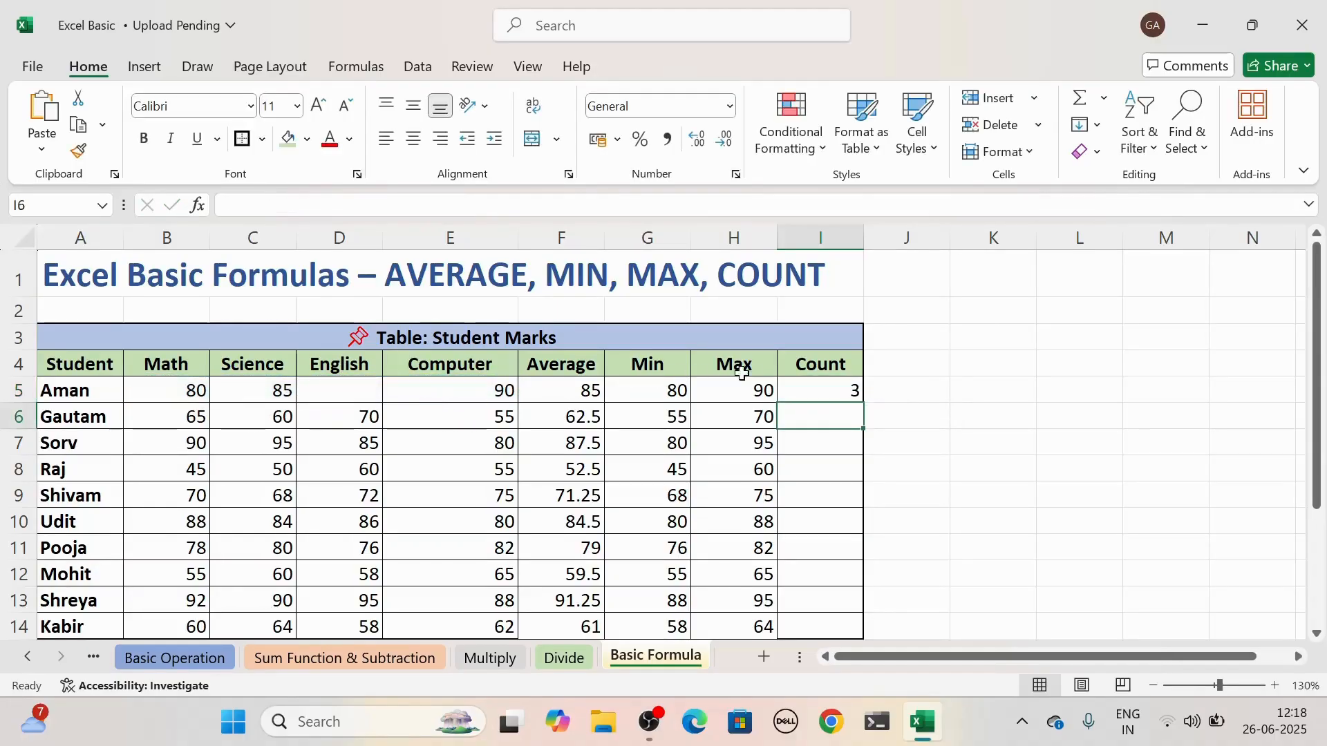
click(803, 387)
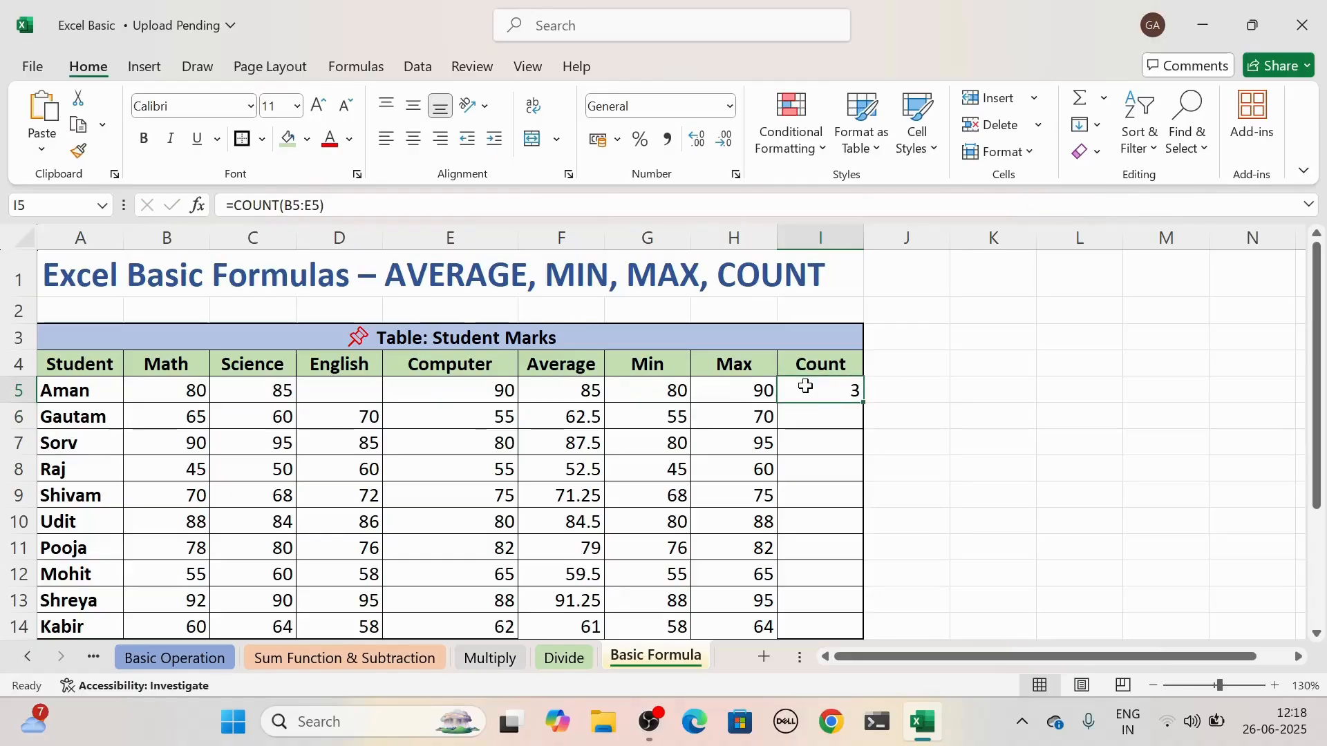
drag(862, 402, 859, 626)
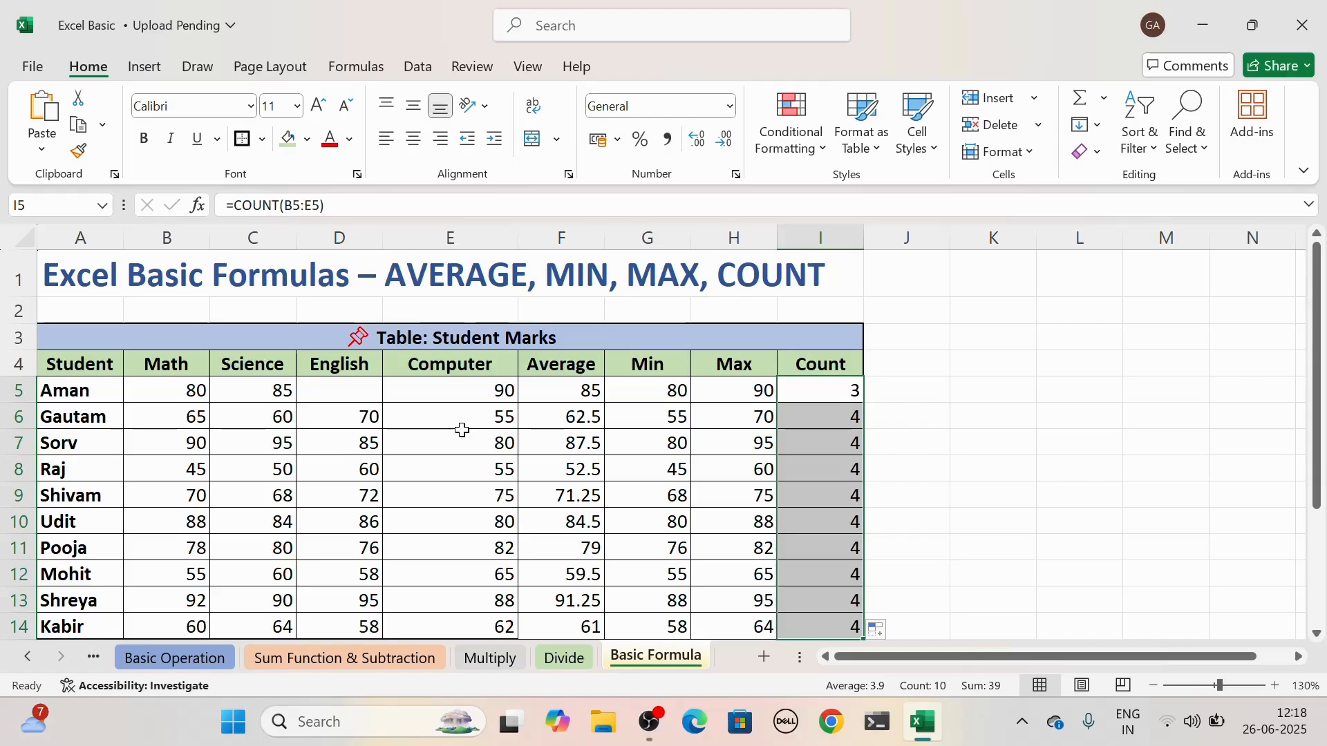
Clear the Science mark in cell C9.
click(257, 501)
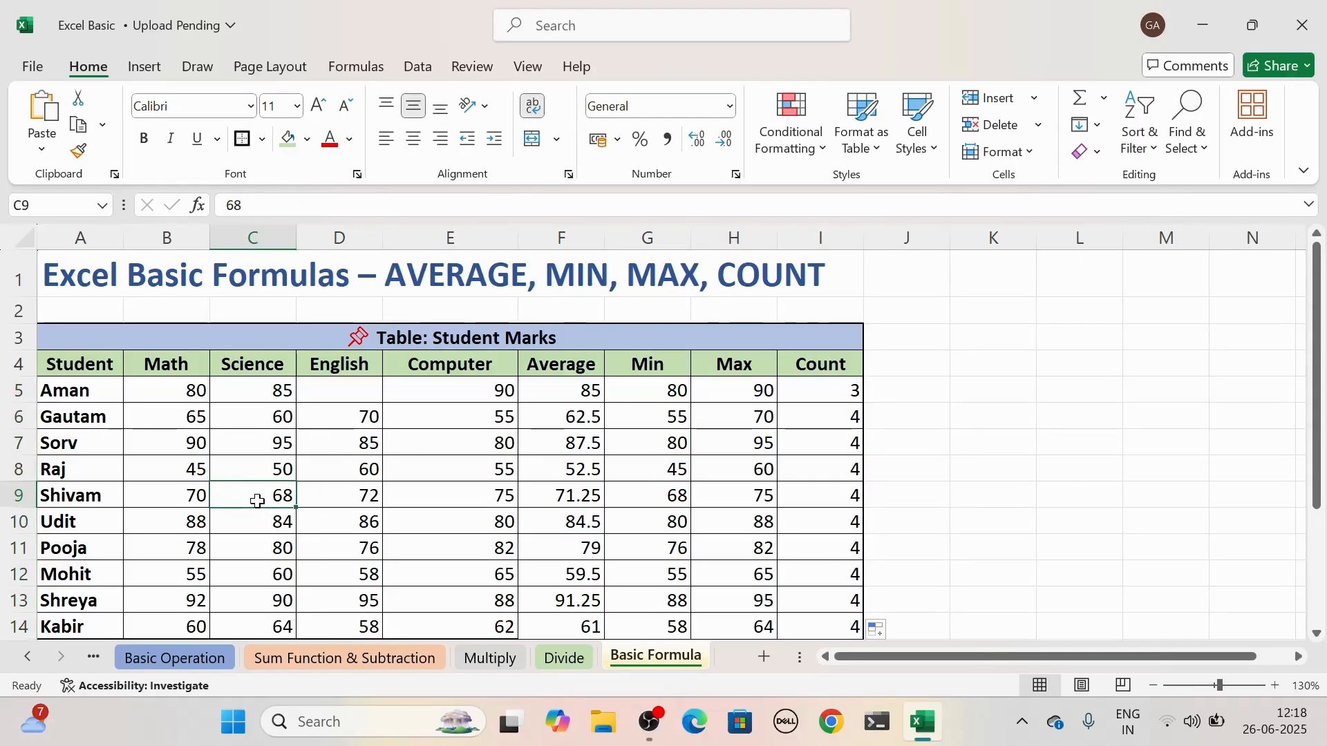
key(BackSpace)
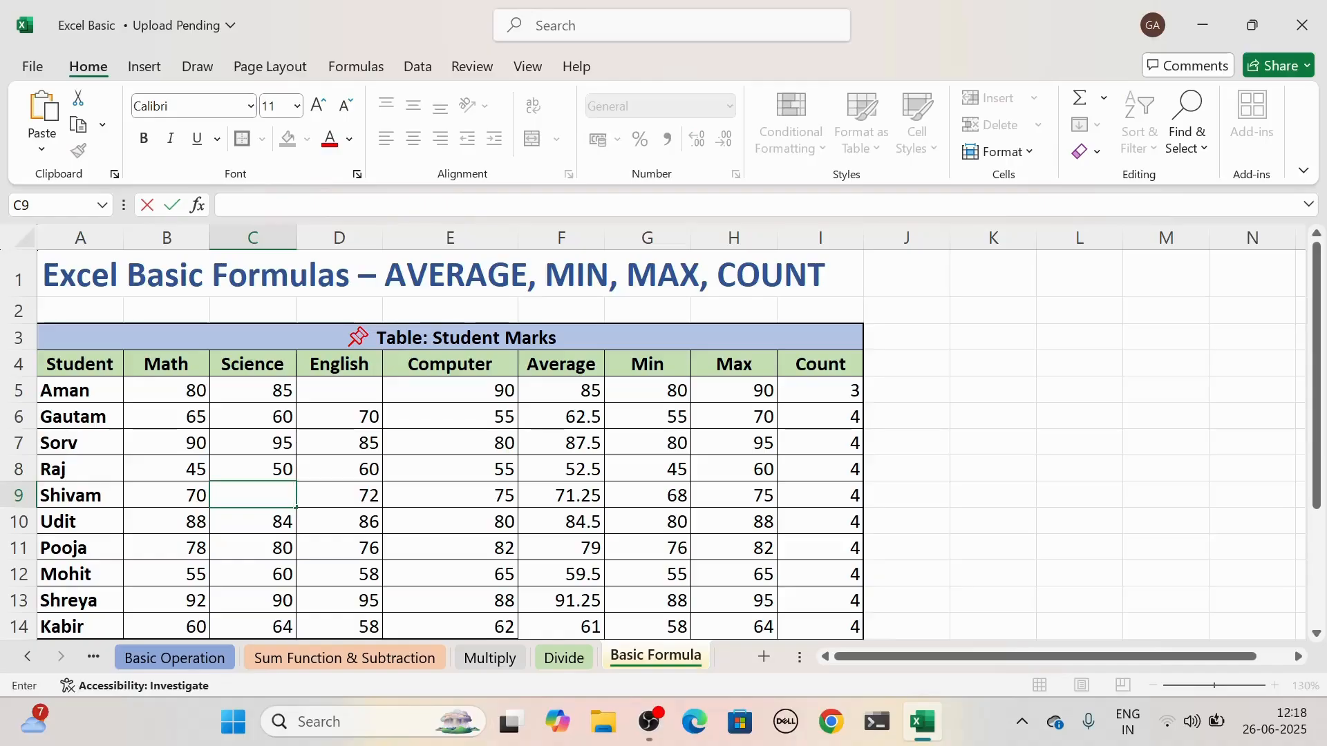
key(Return)
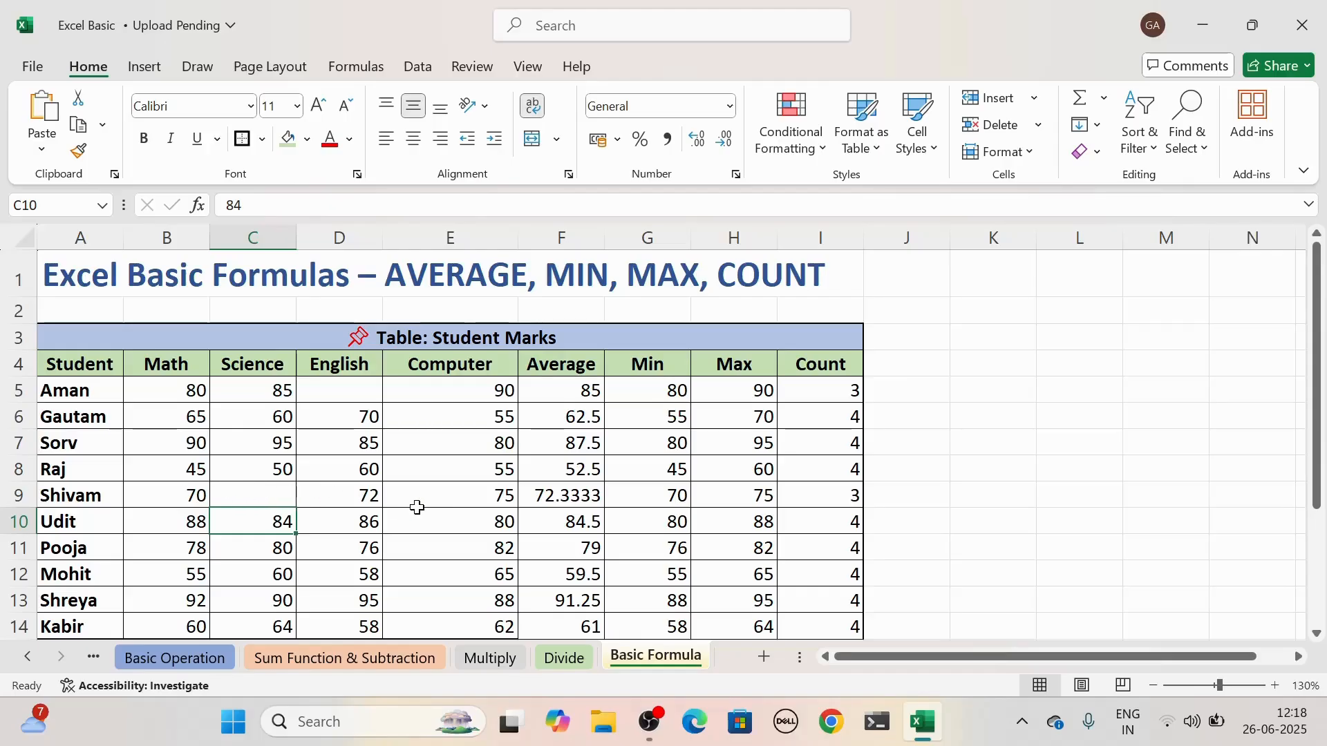
Enter a name as text in the empty Science cell C9 to test the COUNT formula, and clear it again.
click(275, 491)
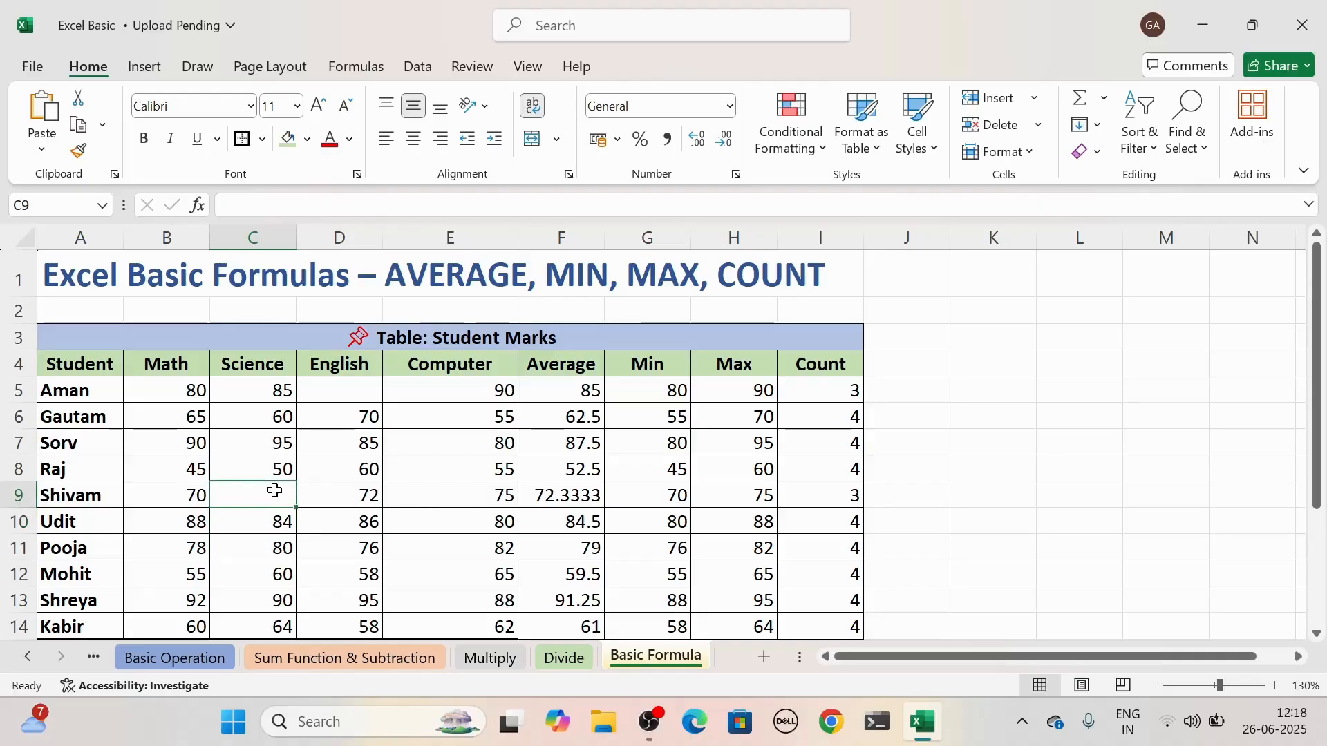
text(Gautam)
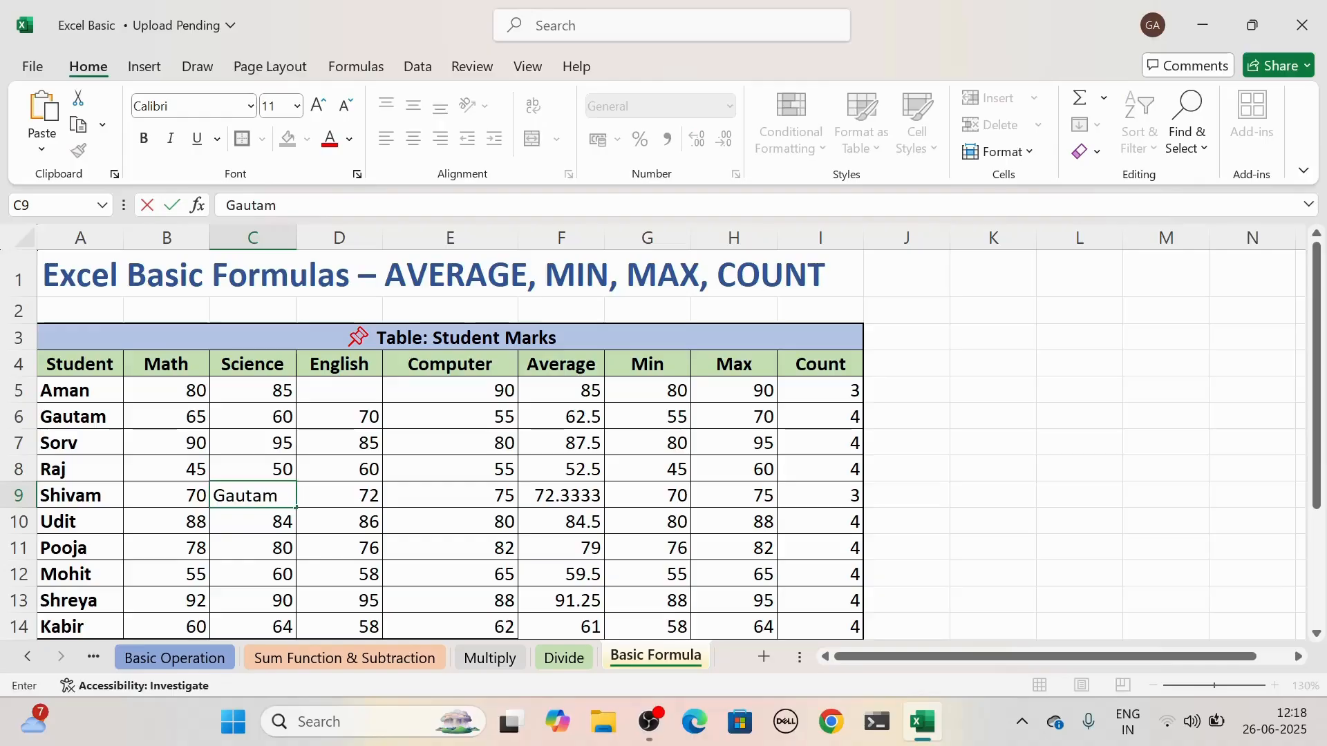
key(Return)
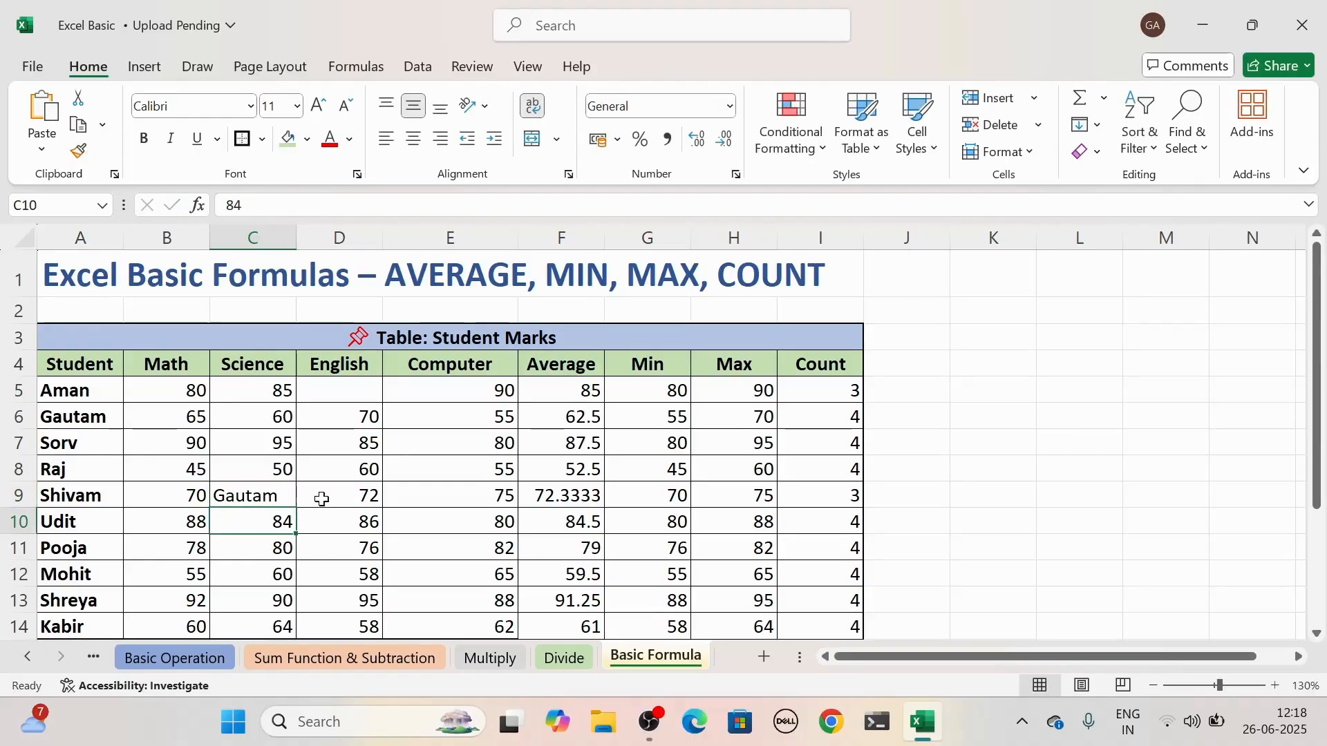
click(275, 498)
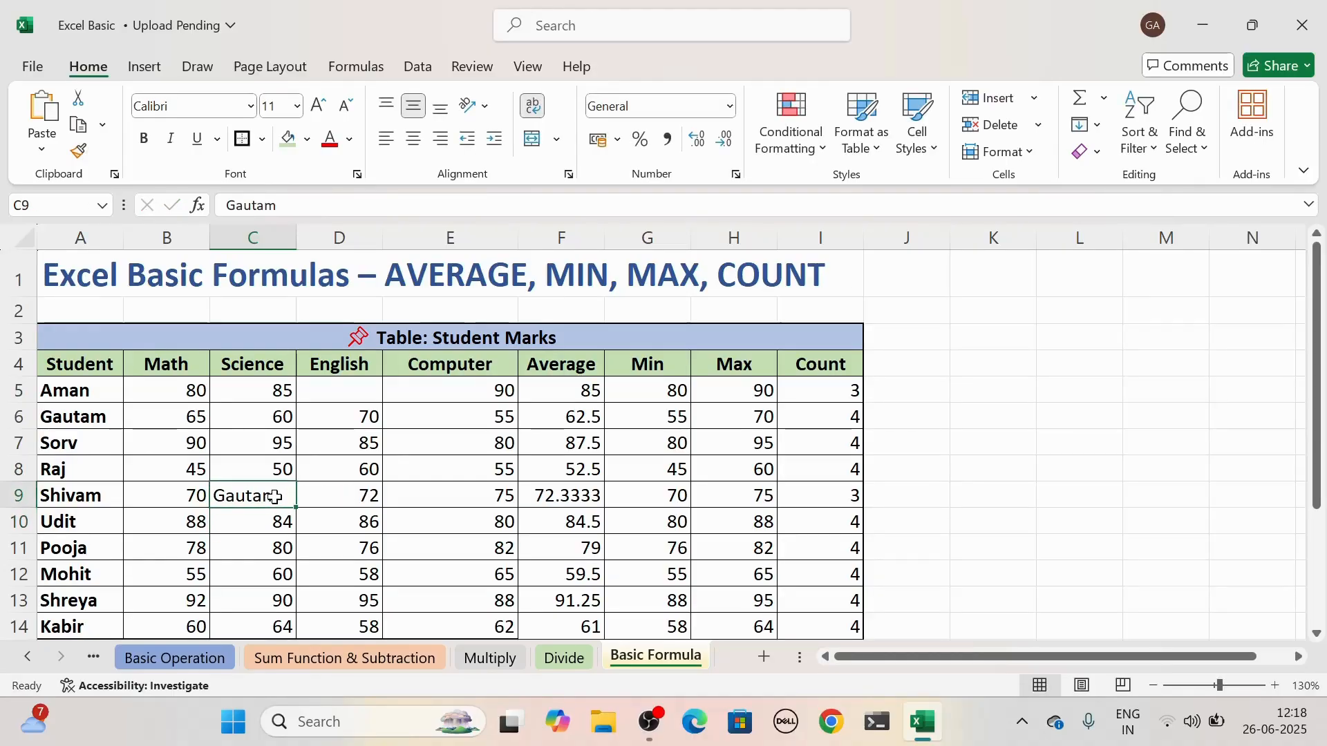
key(BackSpace)
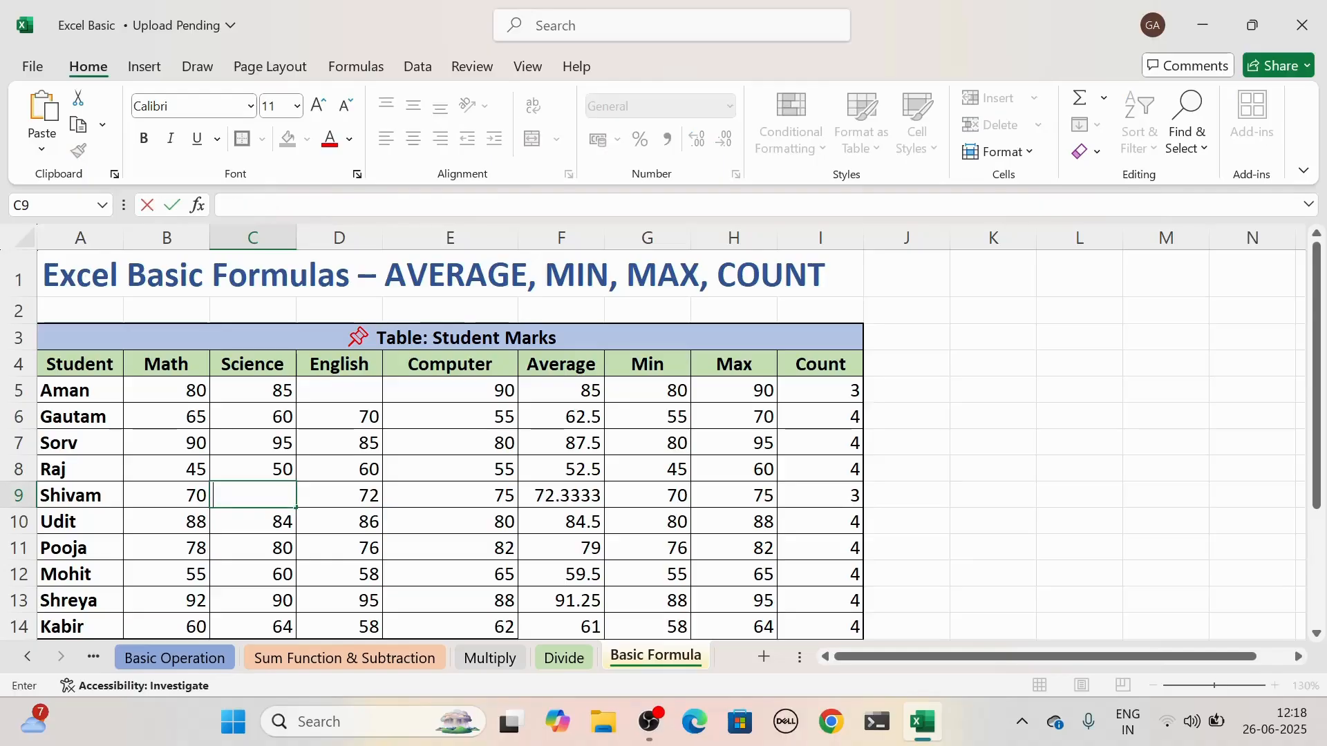
key(Return)
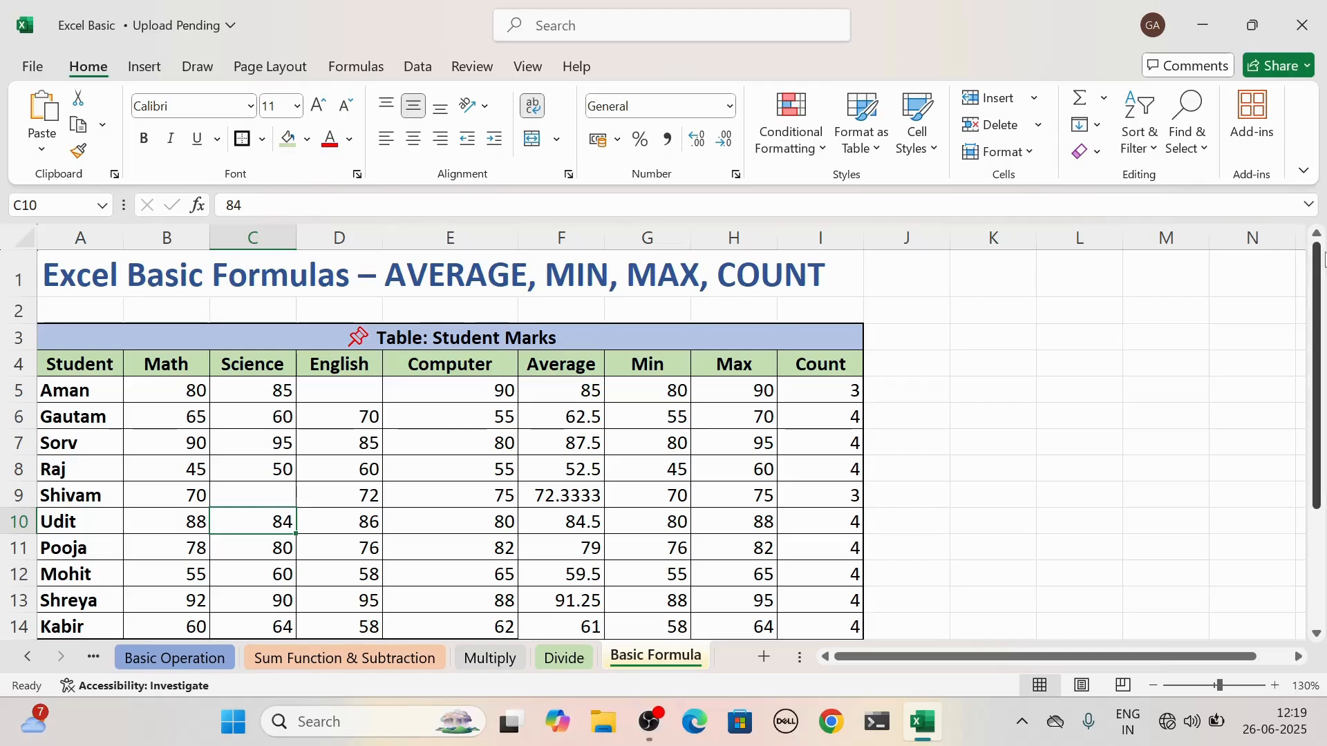
Enter =COUNT(B5:E14) in E17, below the table, to count all the marks of all students.
drag(1316, 250, 1318, 284)
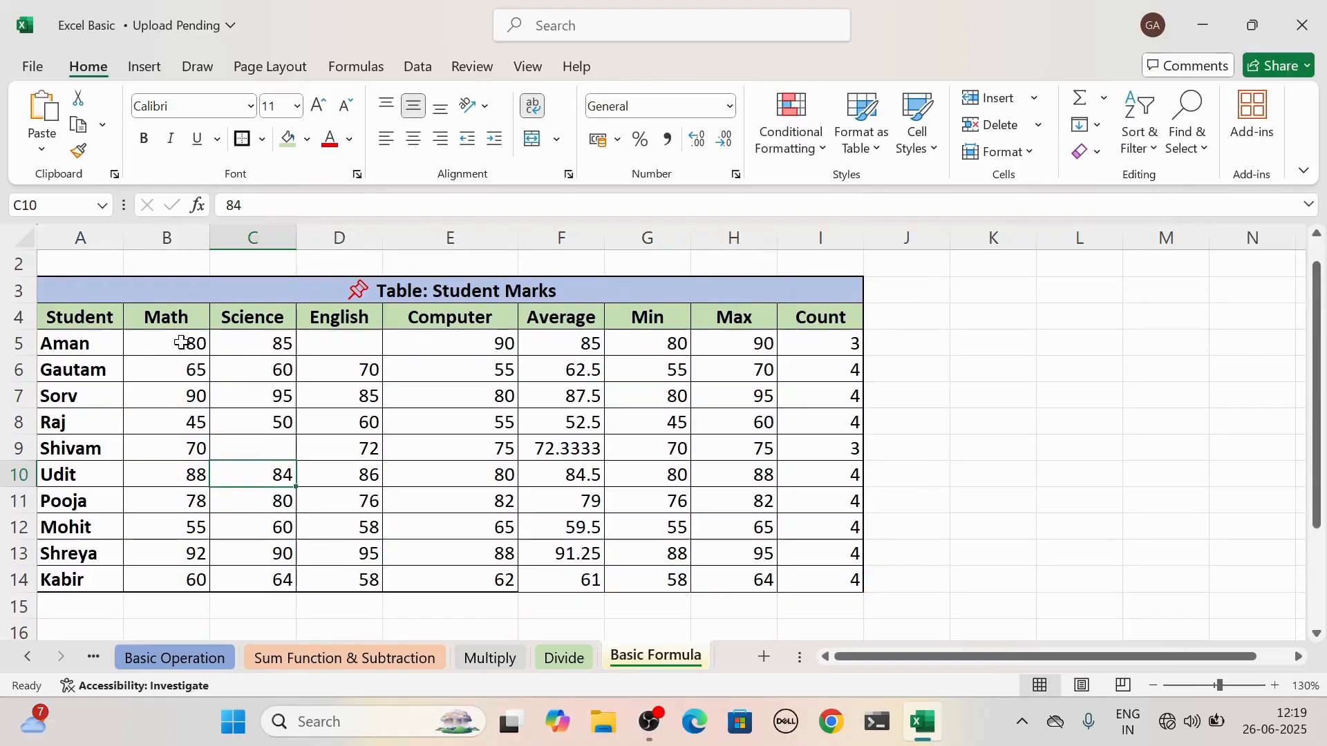
drag(183, 342, 415, 574)
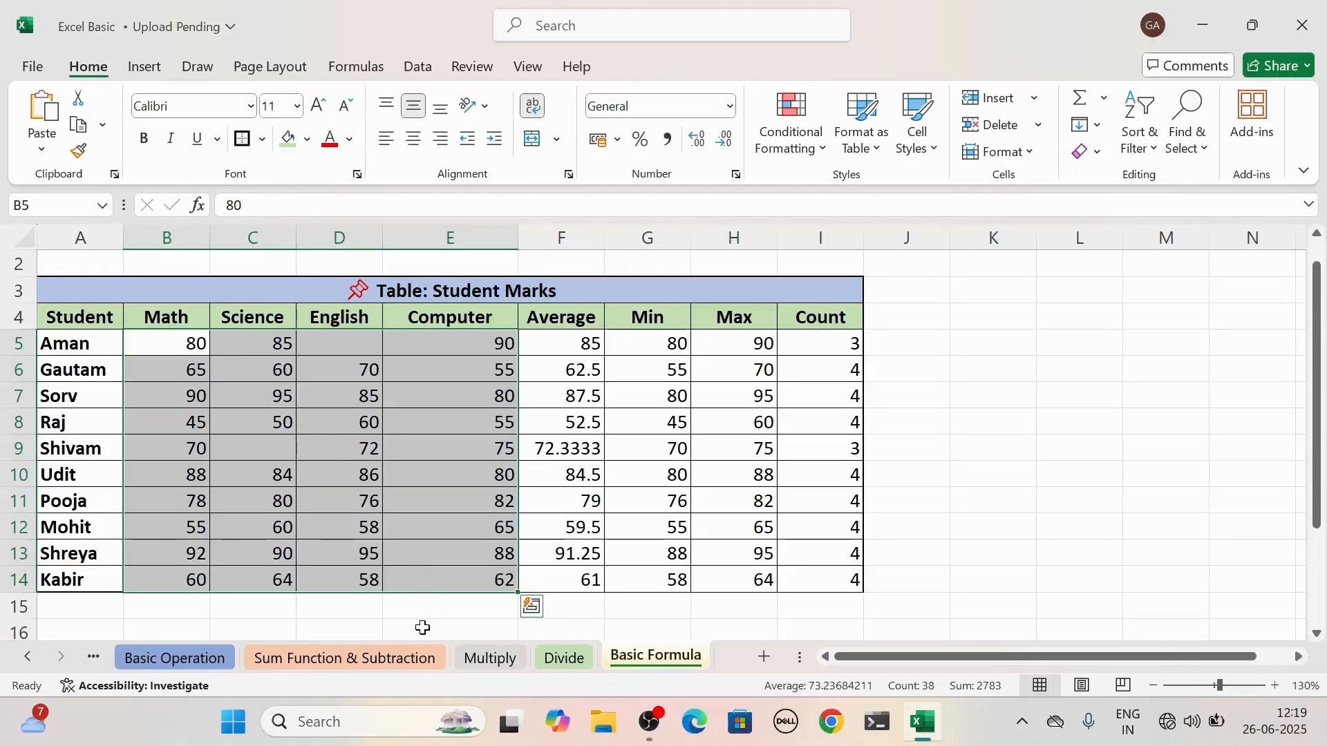
click(423, 626)
key(Down)
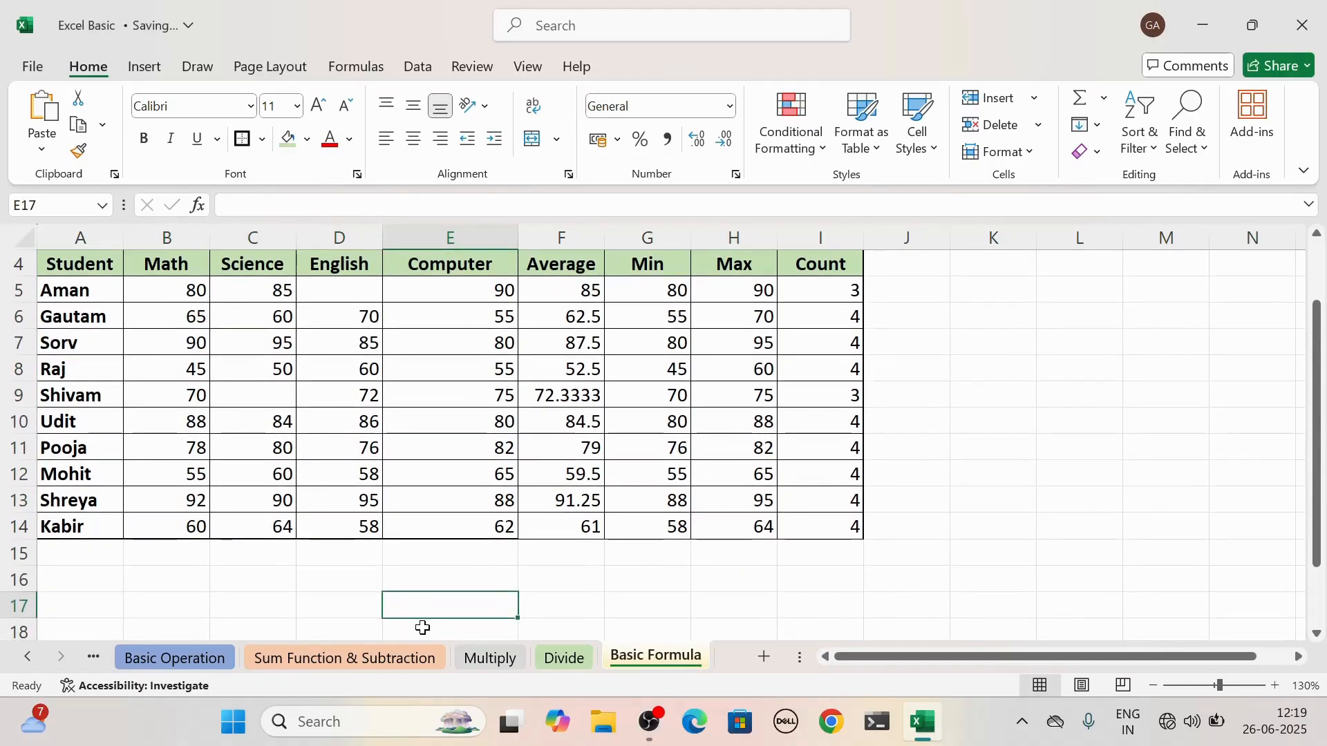
text(=C)
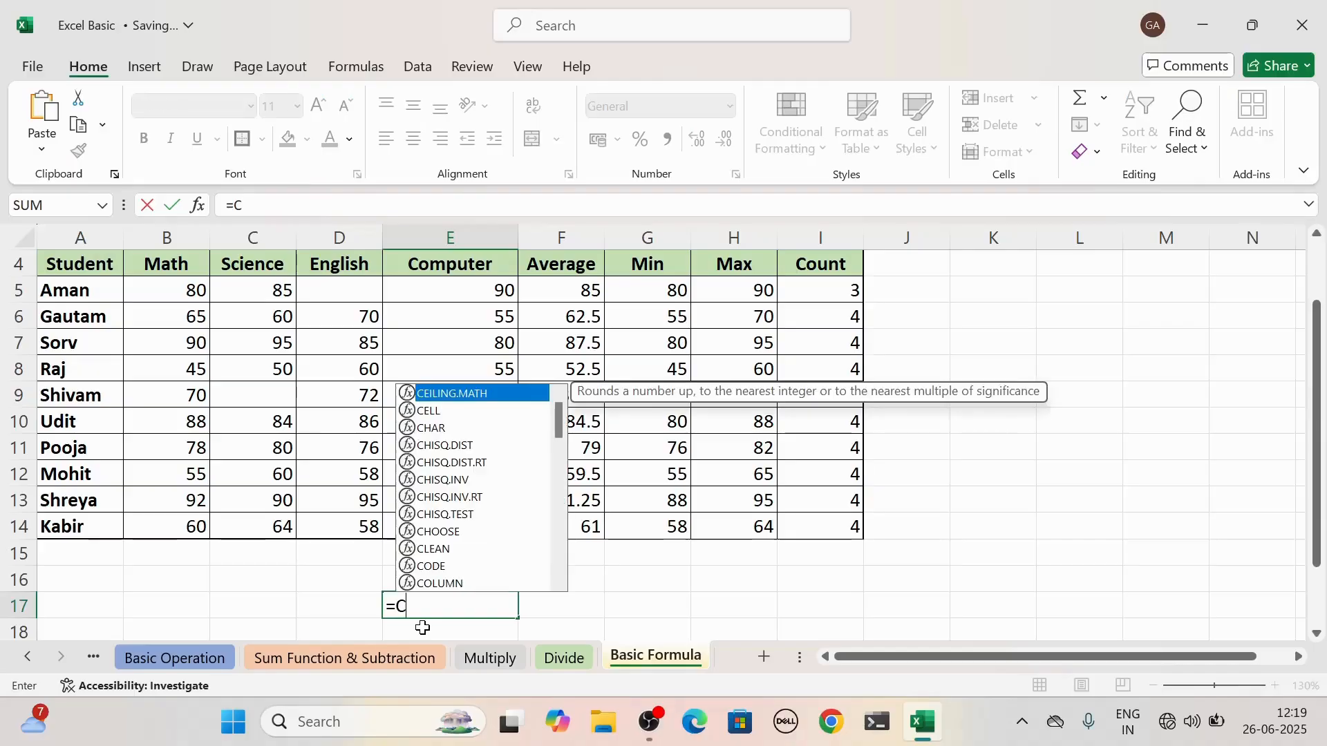
text(ount)
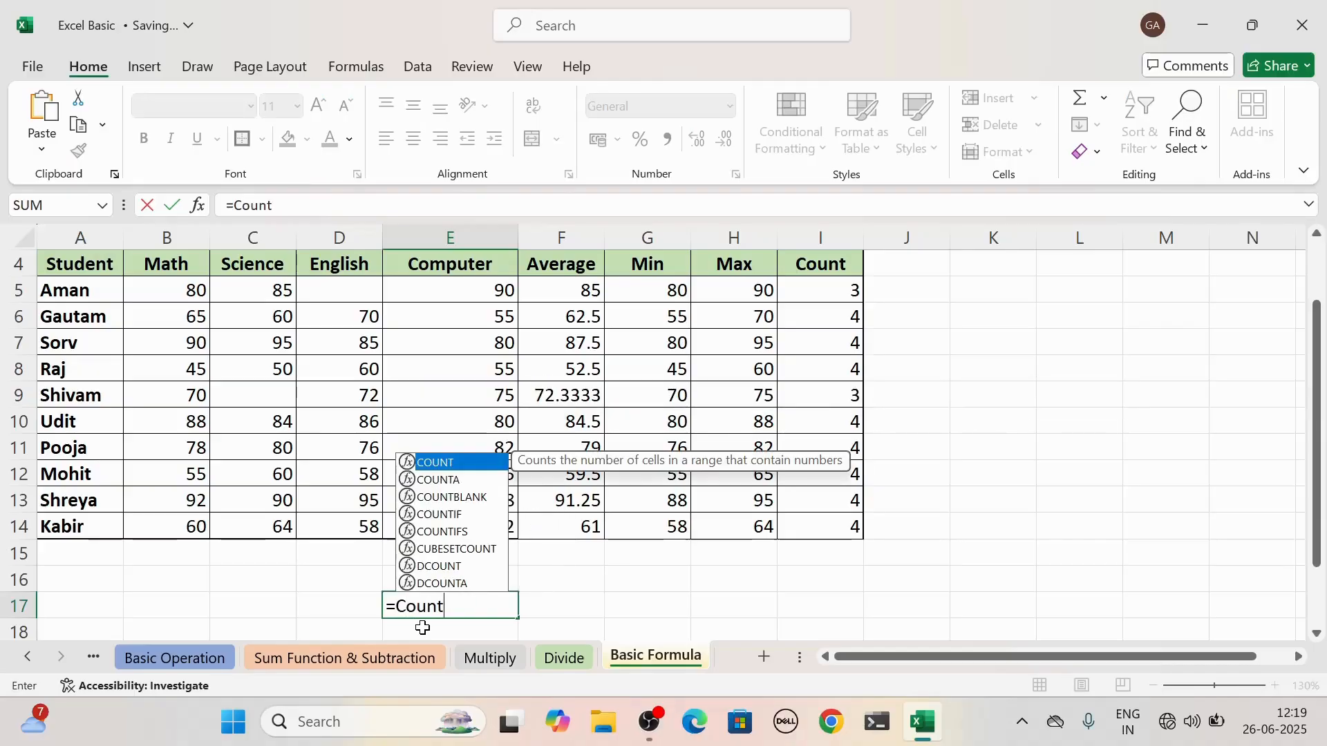
text(()
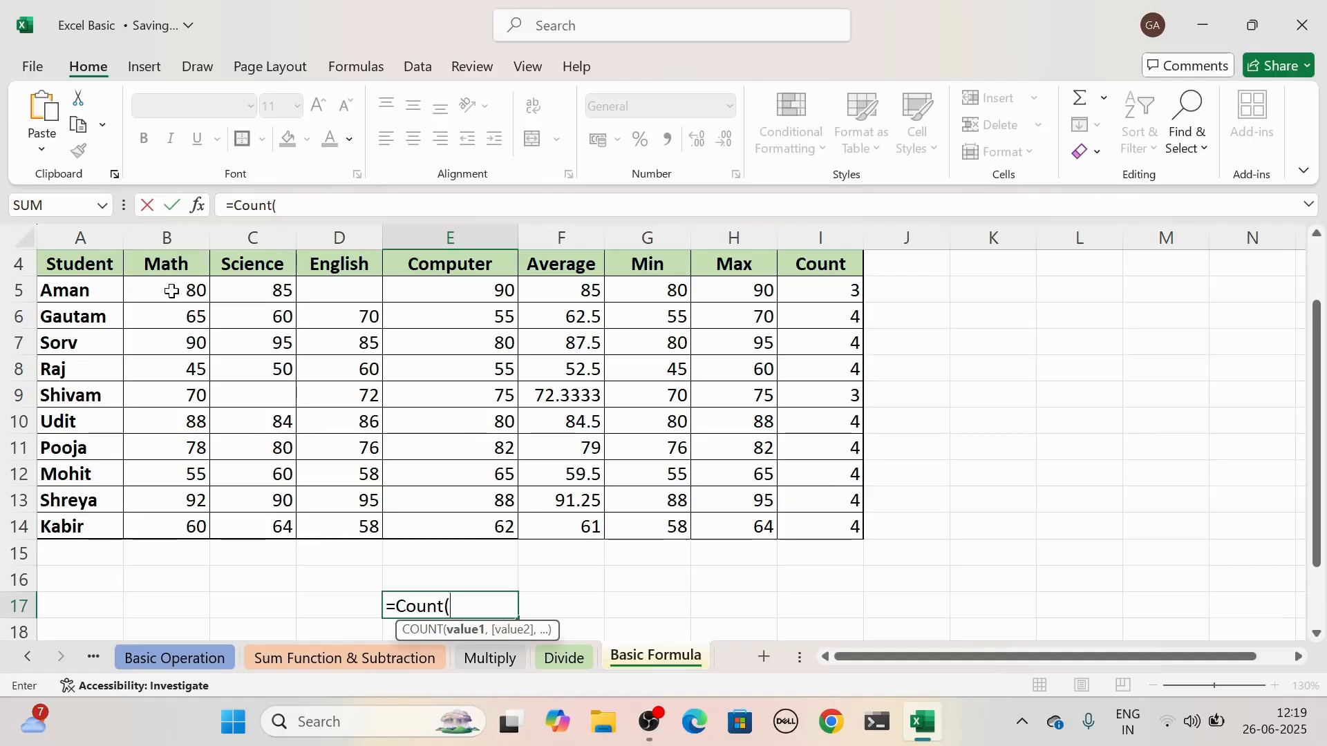
drag(173, 291, 396, 517)
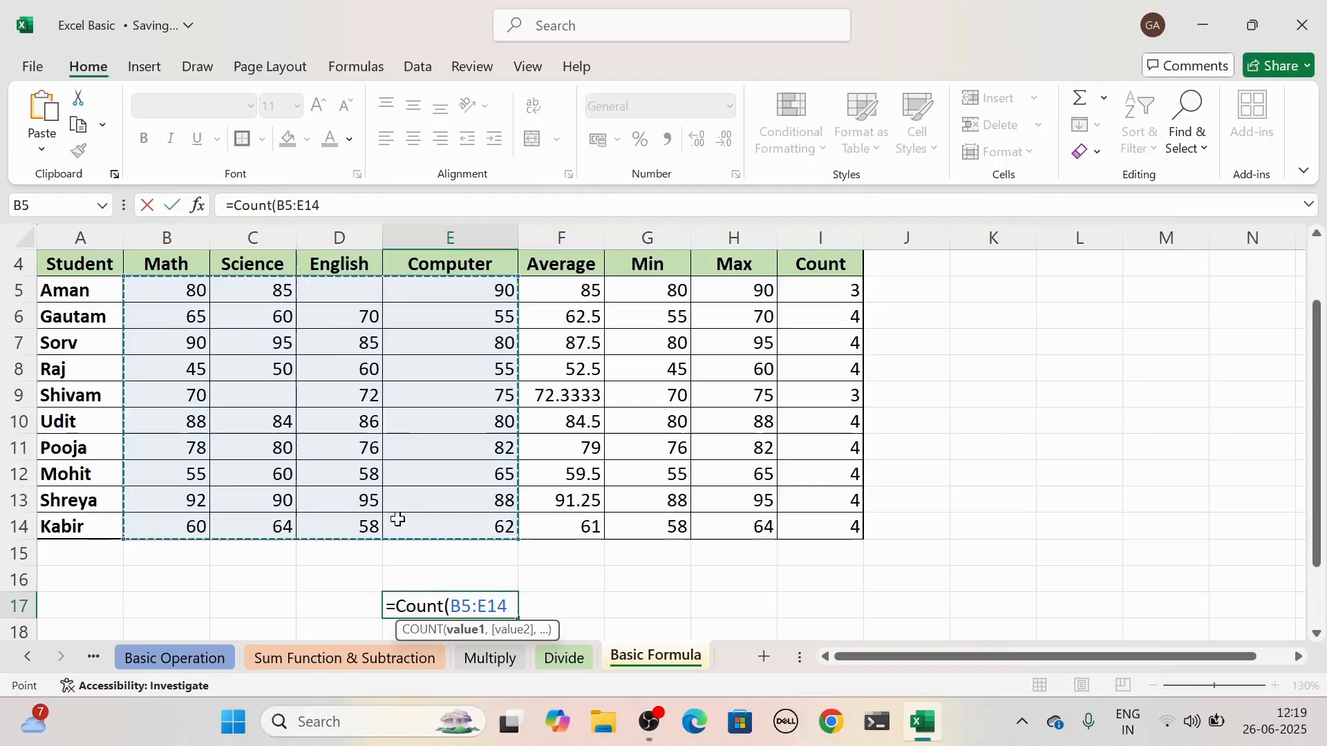
text())
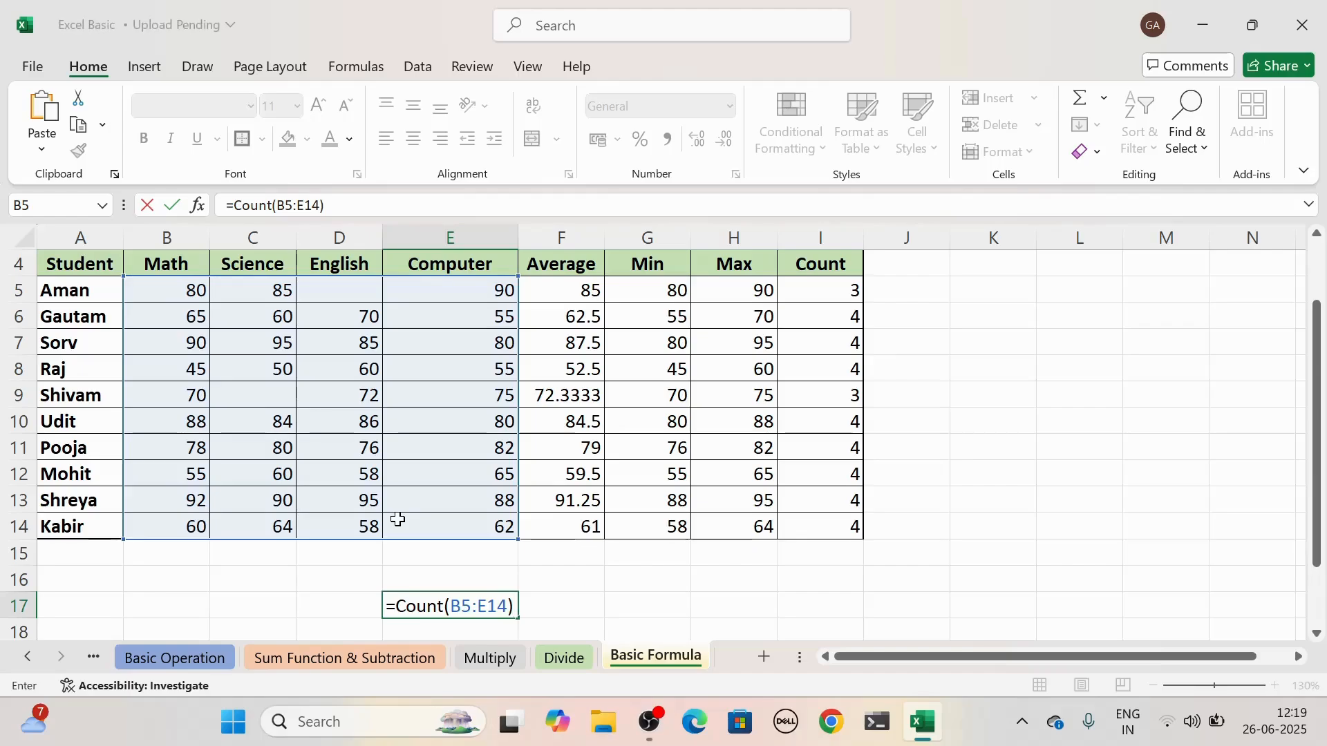
key(Return)
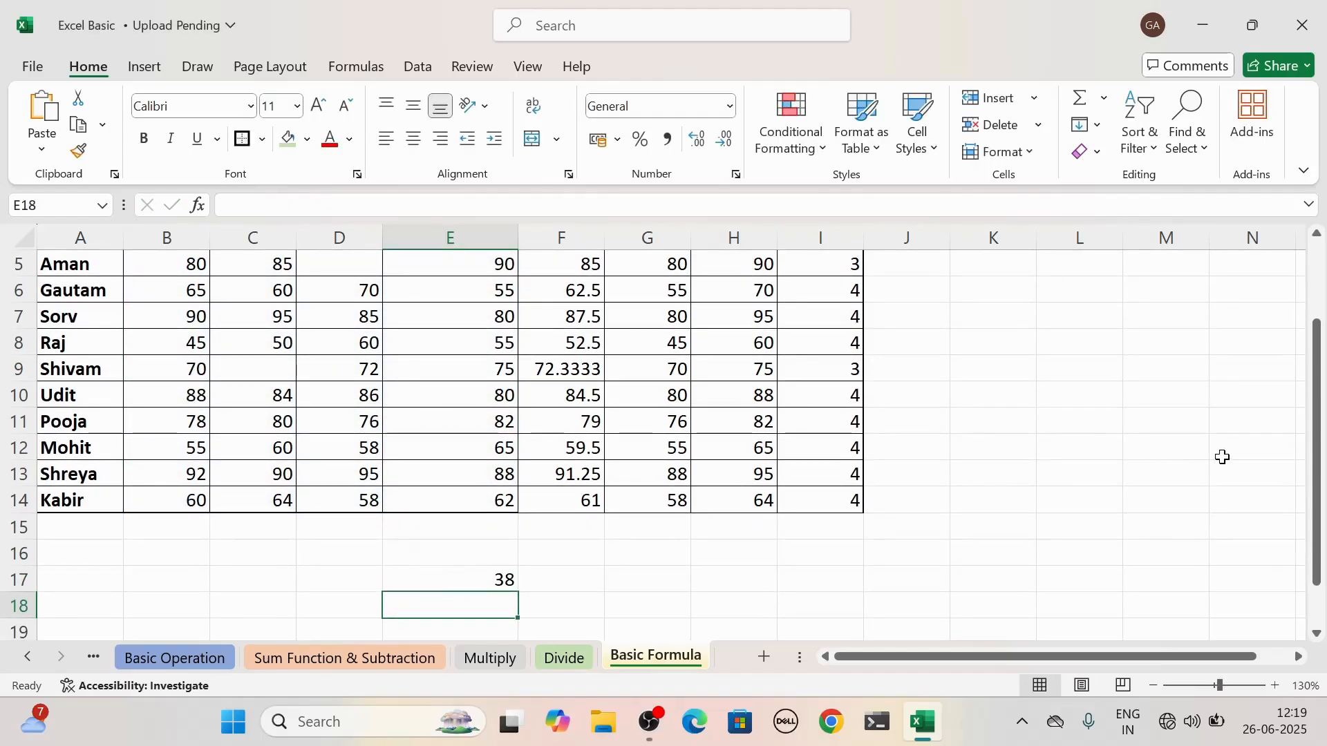
Enter 75 as the first student's English mark in cell D5.
drag(1318, 425, 1318, 387)
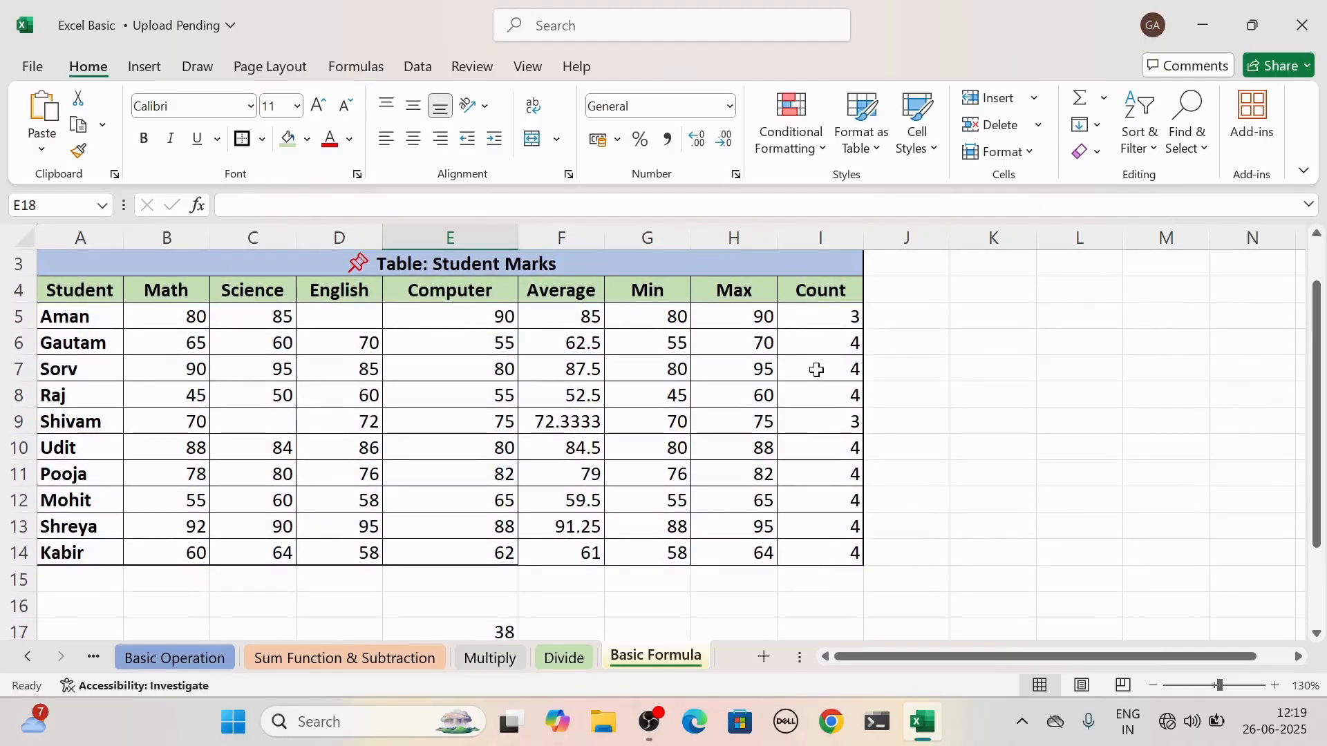
click(360, 318)
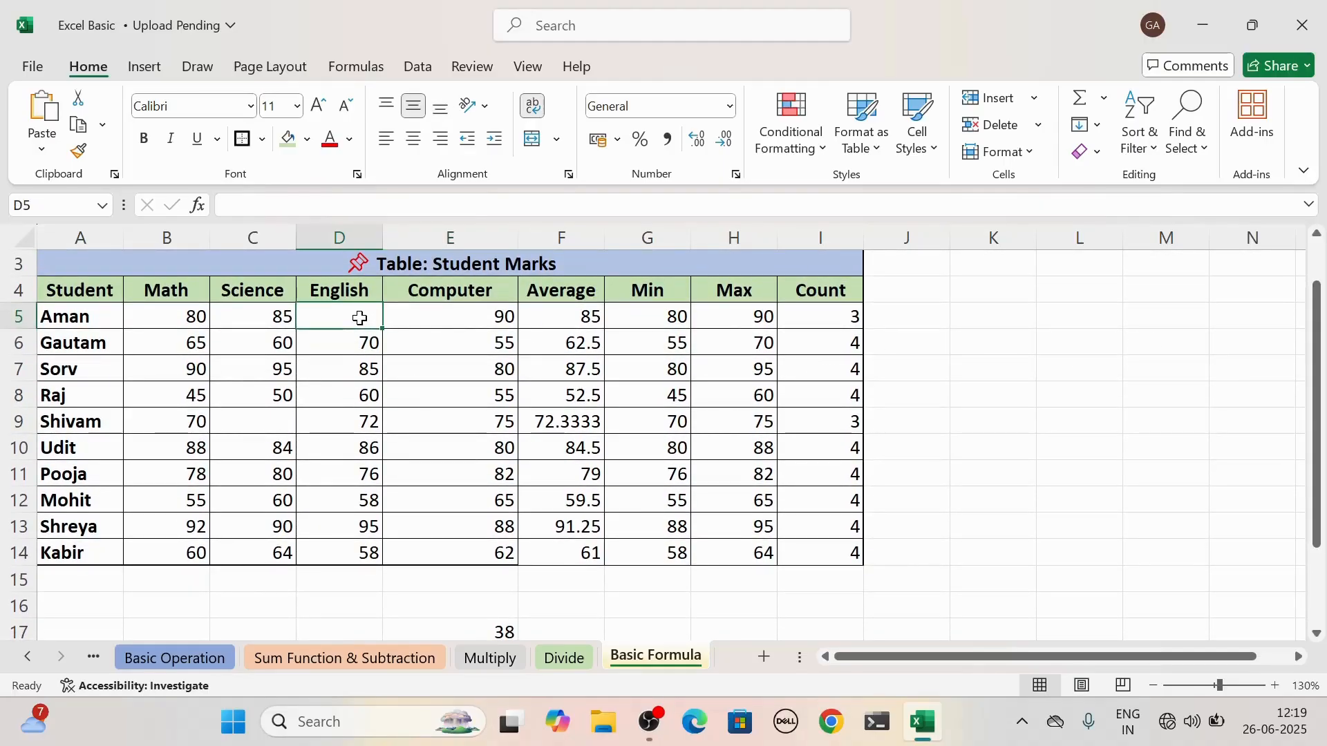
text(75)
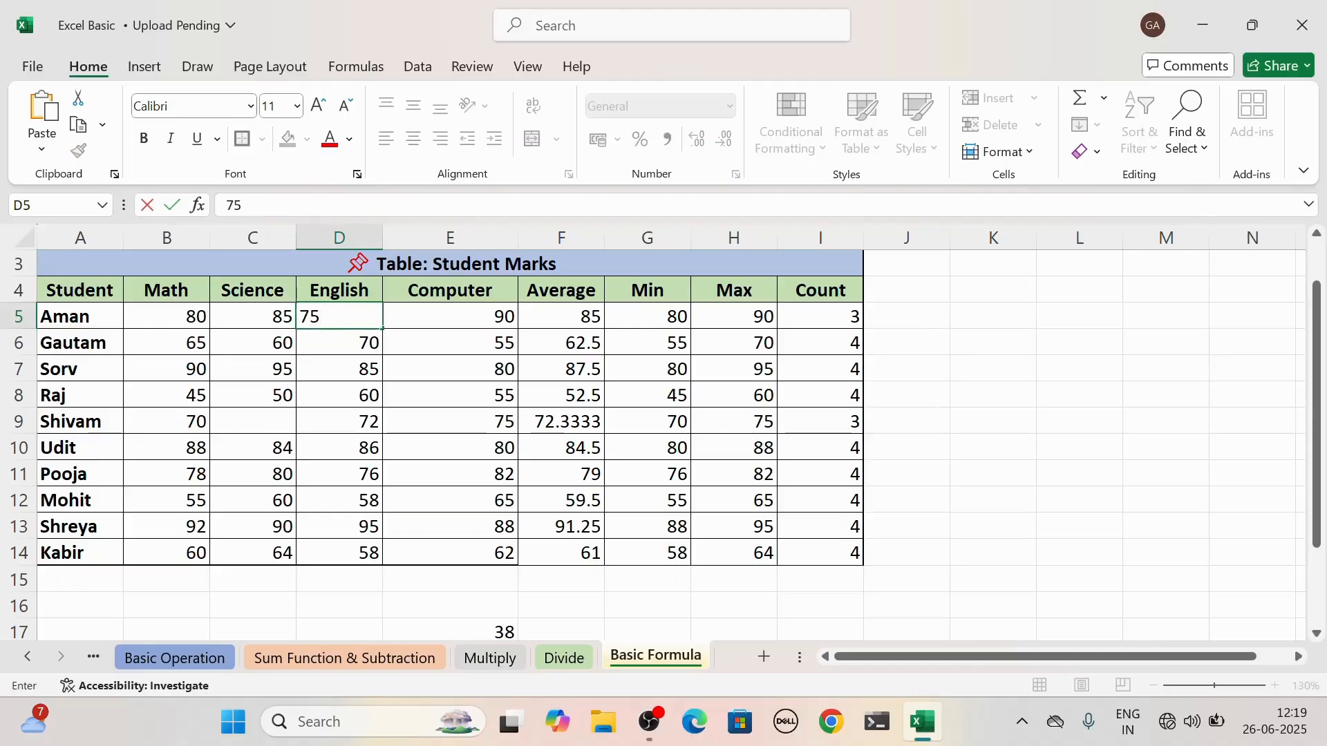
key(Return)
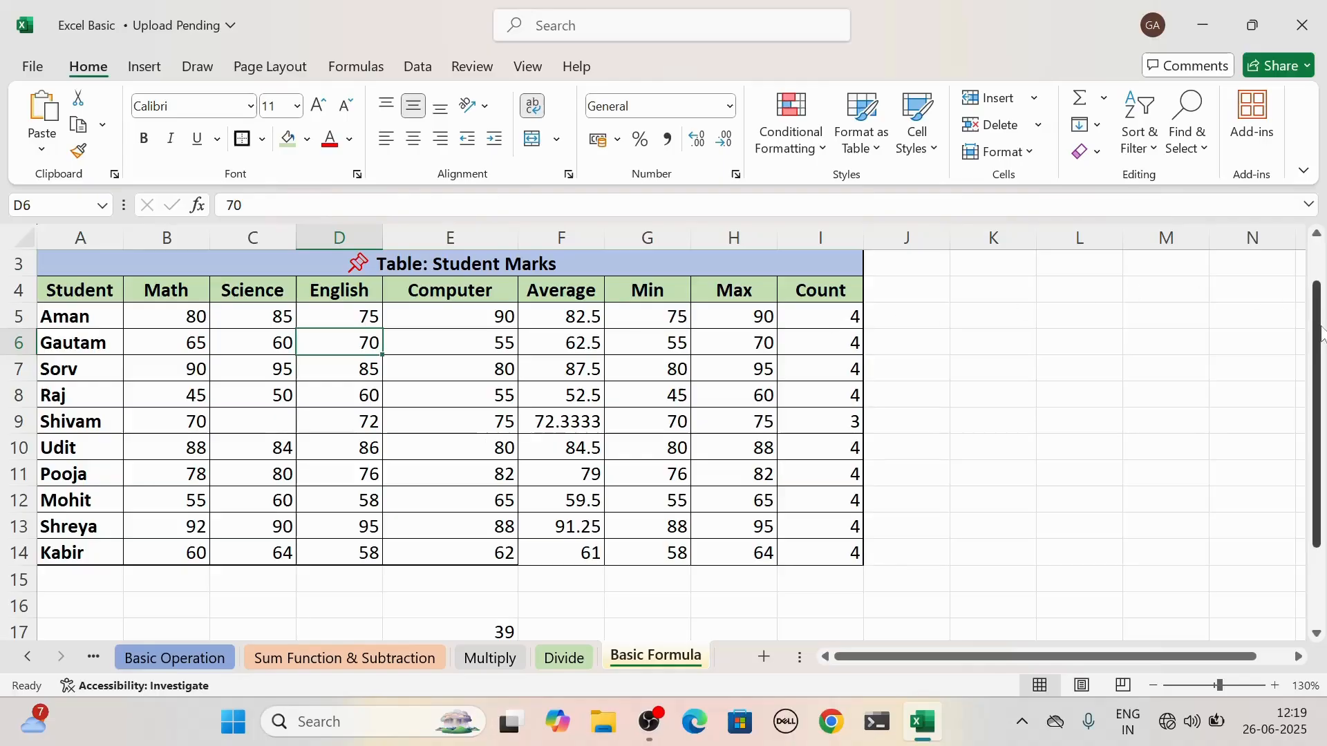
drag(1323, 317, 1323, 245)
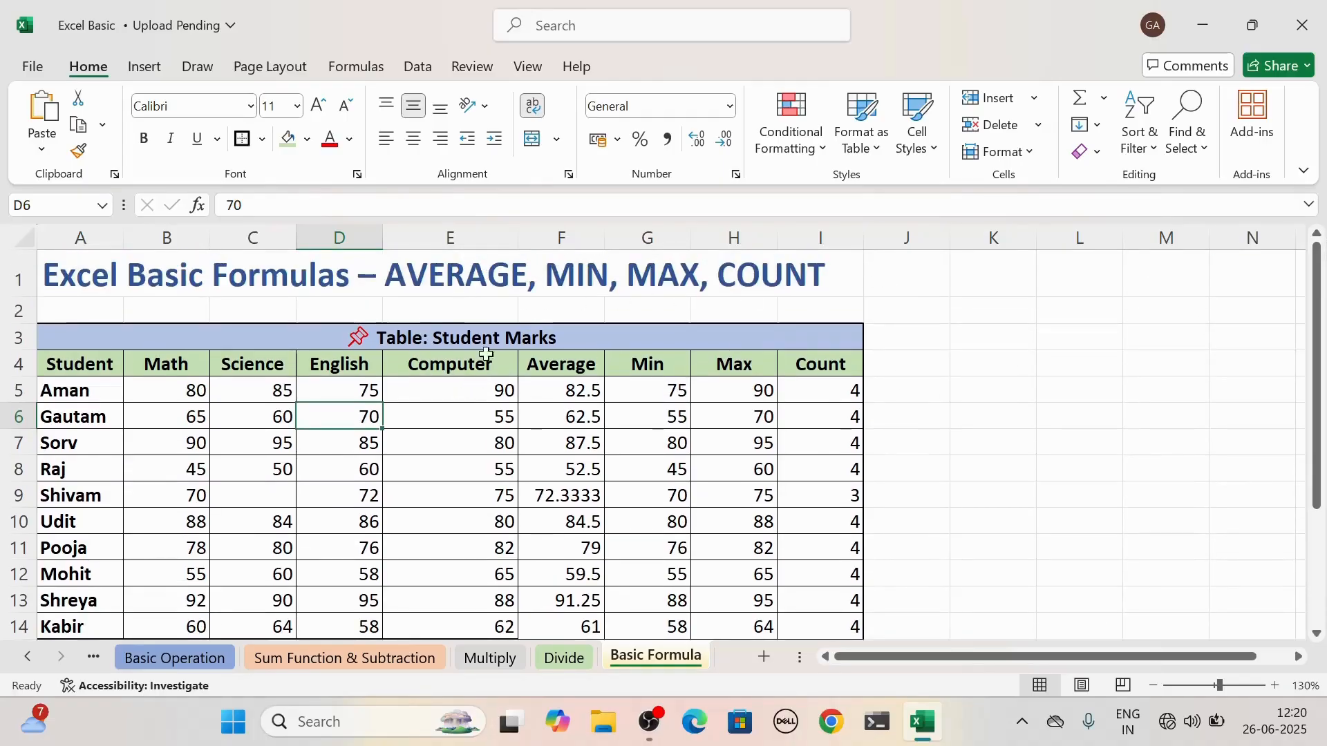